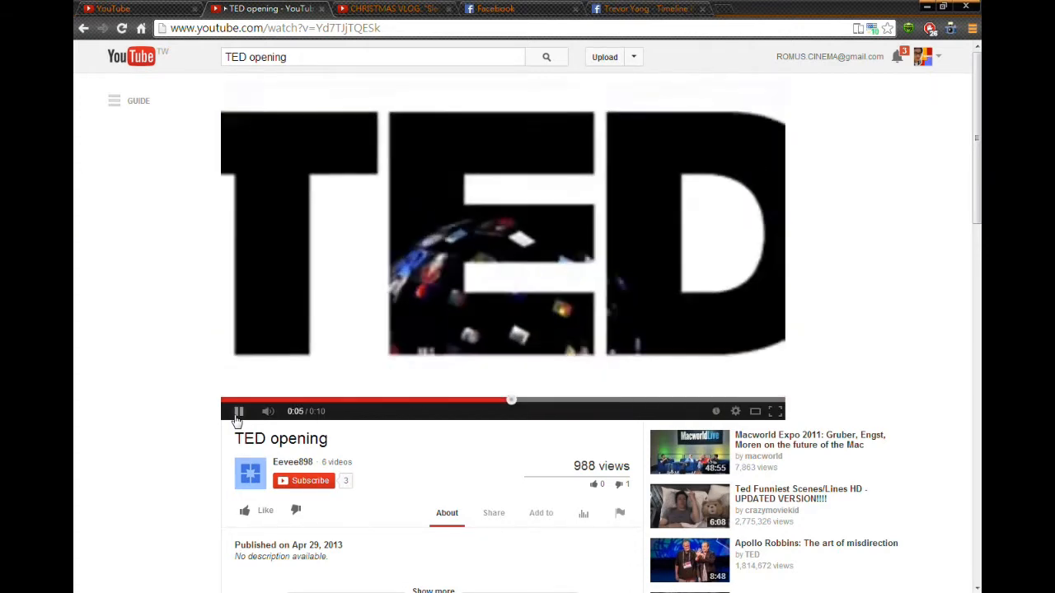
- Review the TED opening video and the Romus Cinema-Test 01 clip as references
click(237, 413)
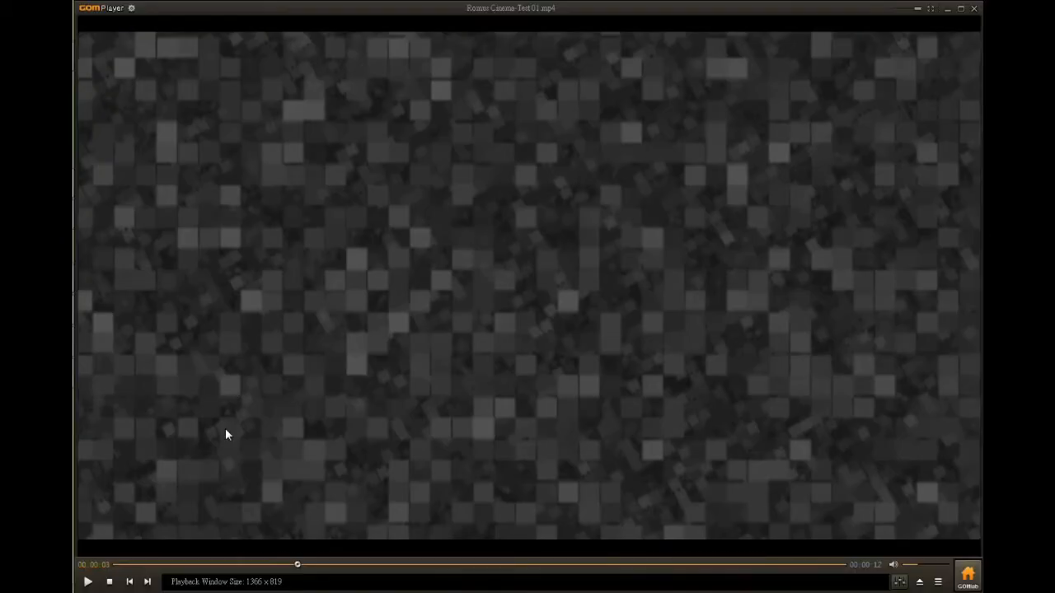
mouse_move(297, 566)
mouse_down()
mouse_move(156, 570)
mouse_move(284, 546)
mouse_move(297, 565)
mouse_up()
click(124, 565)
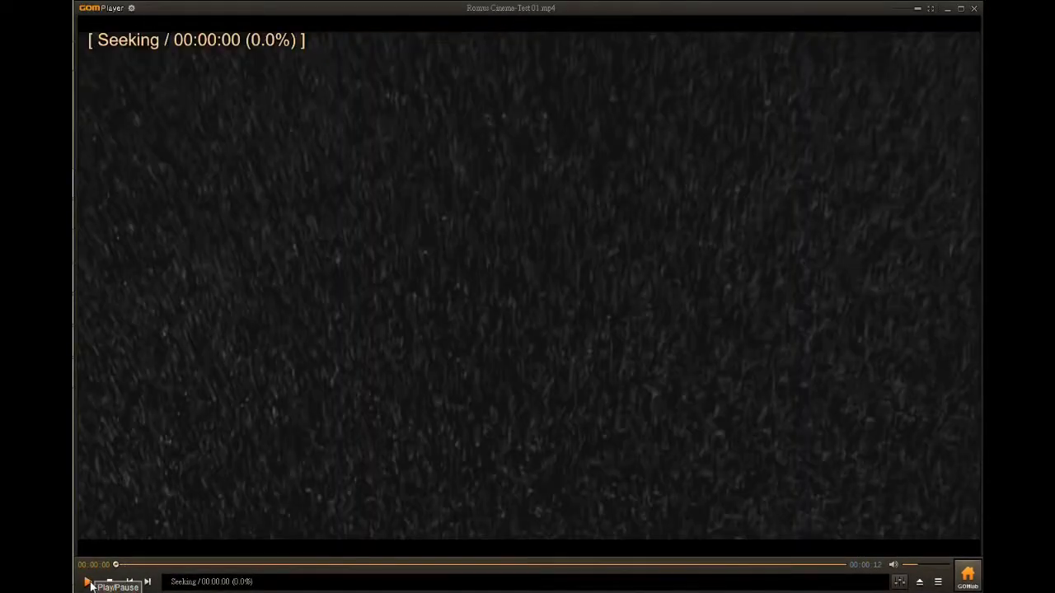
click(89, 583)
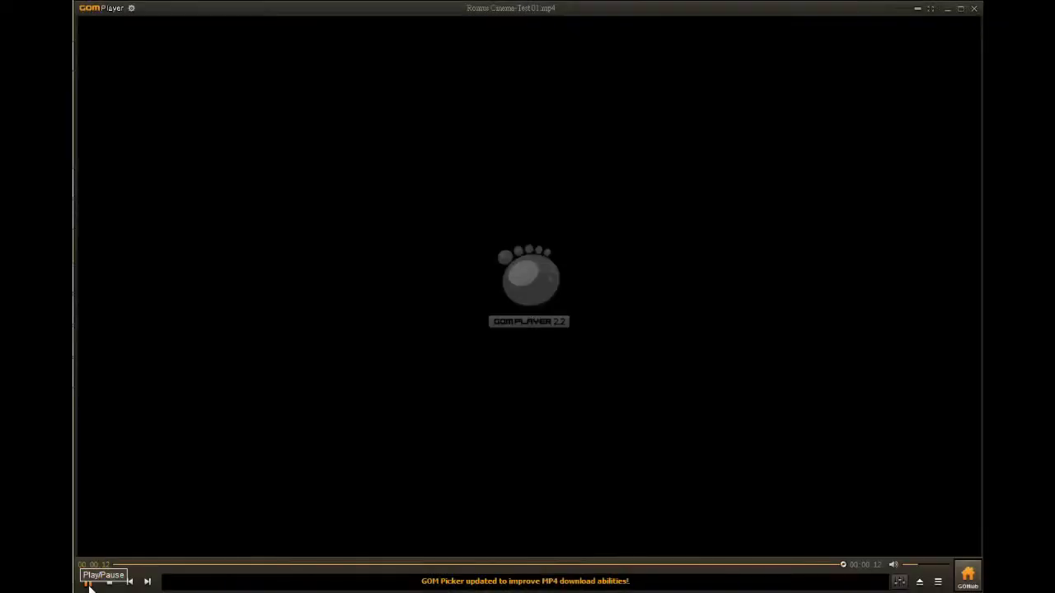
click(88, 583)
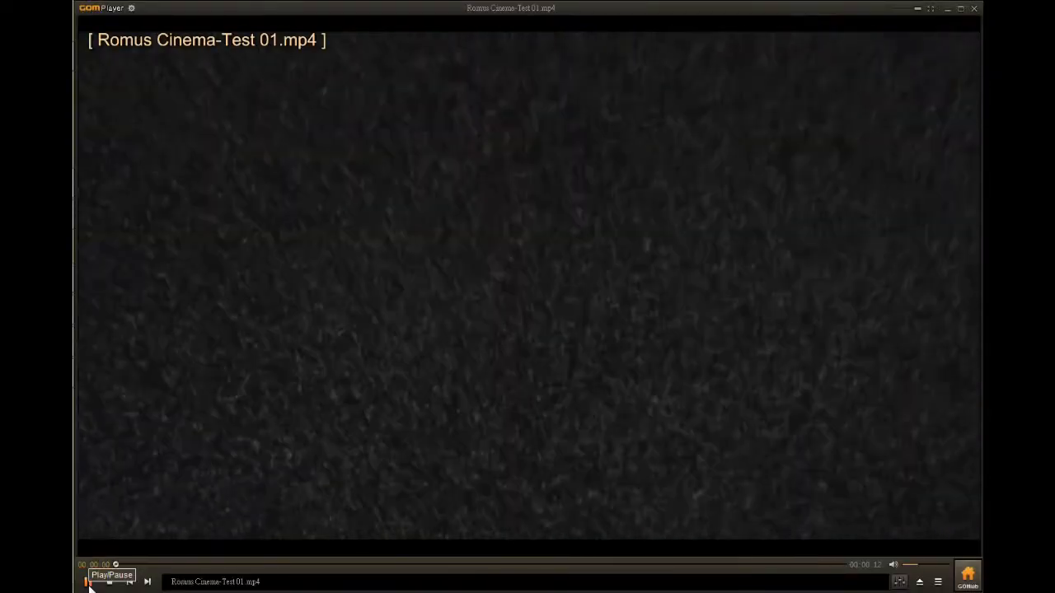
click(88, 583)
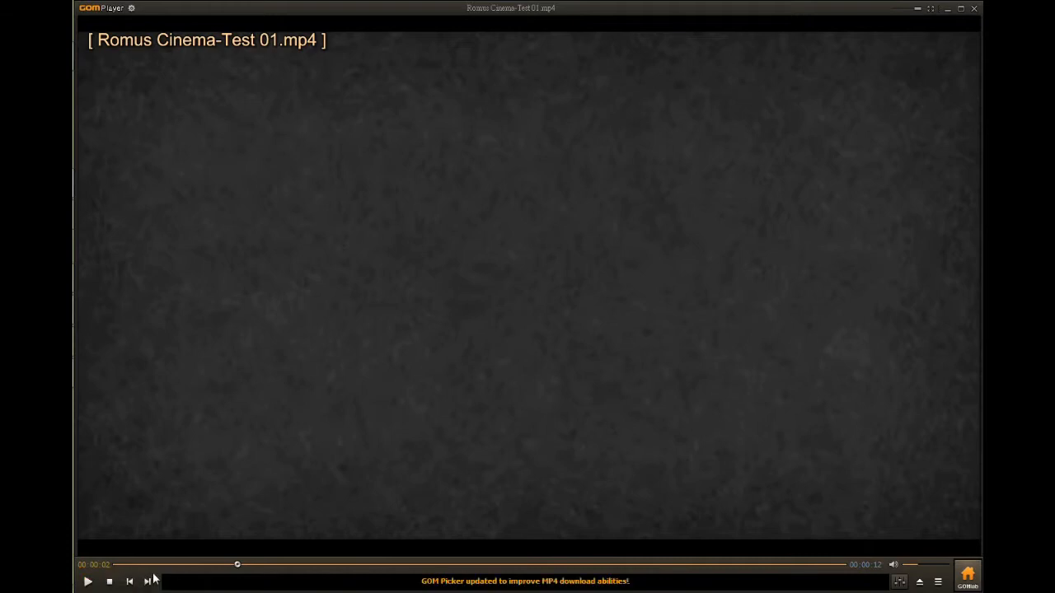
- Switch to After Effects and create a new composition named ROMUS
mouse_move(41, 70)
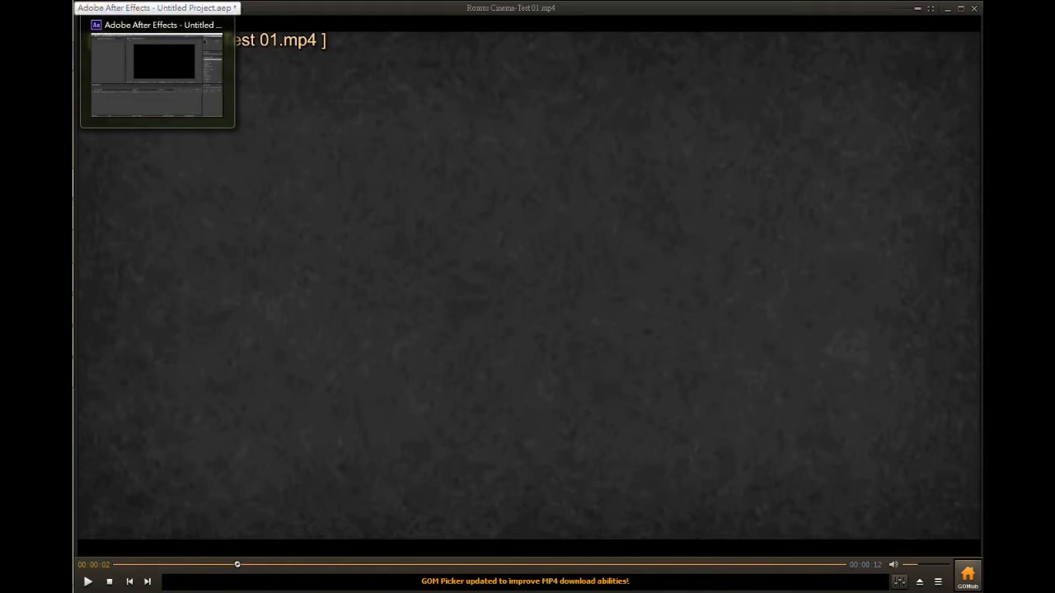
click(41, 70)
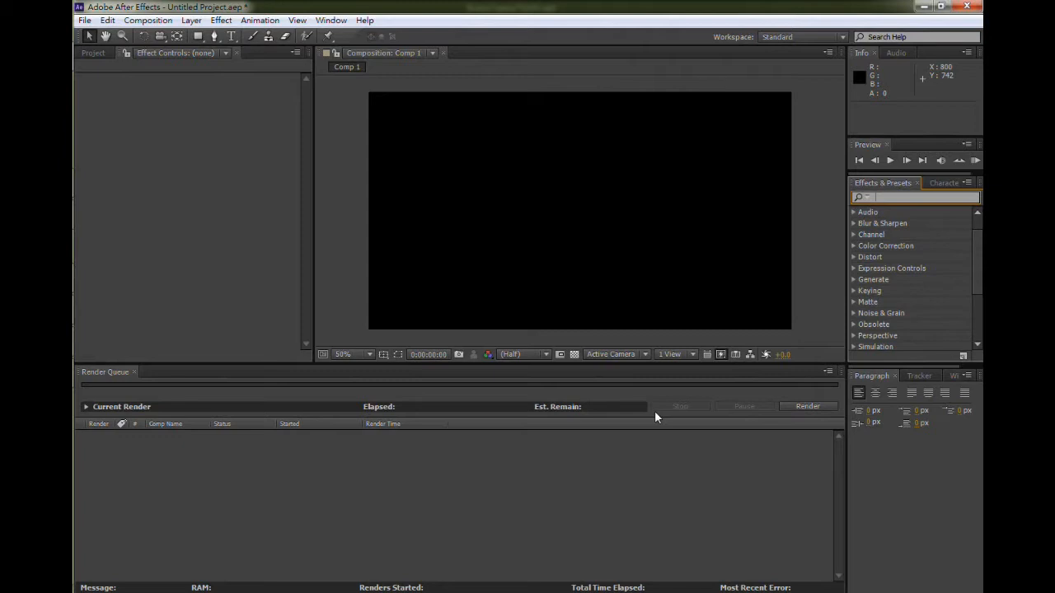
key(Down)
click(221, 240)
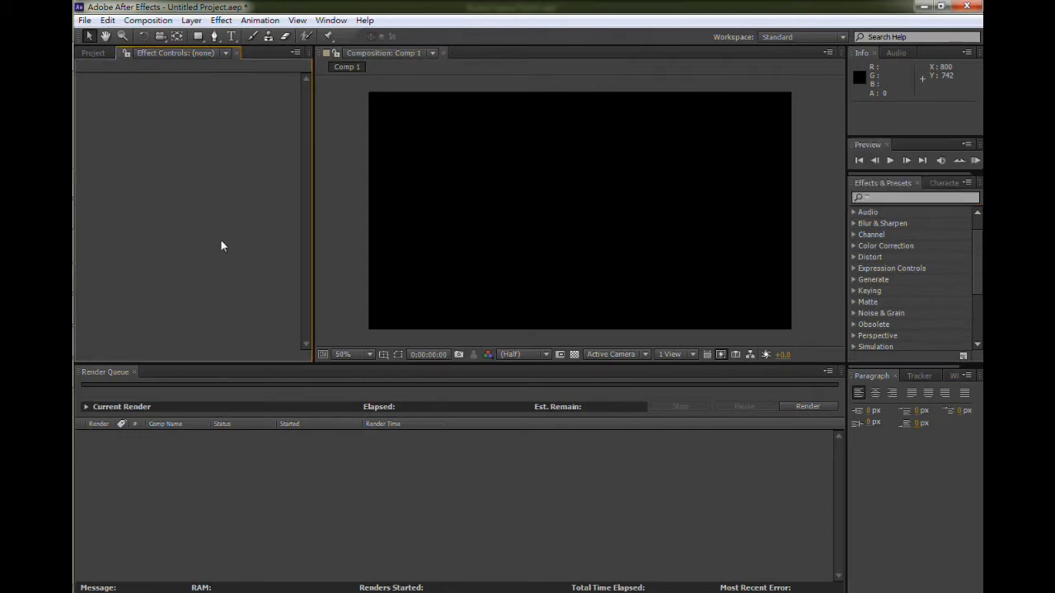
key(ctrl+n)
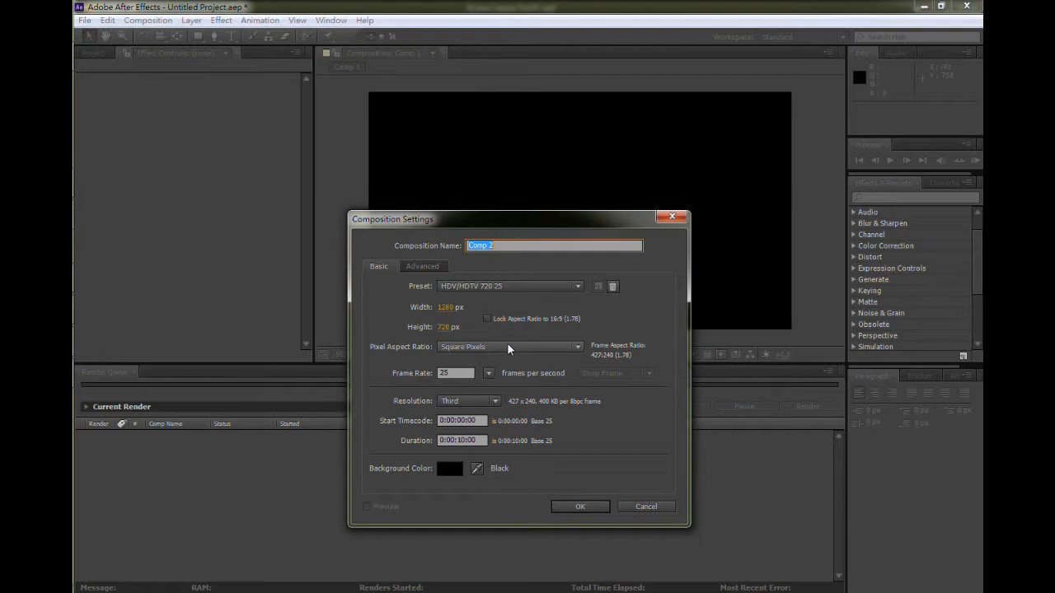
text(RomUS)
click(580, 509)
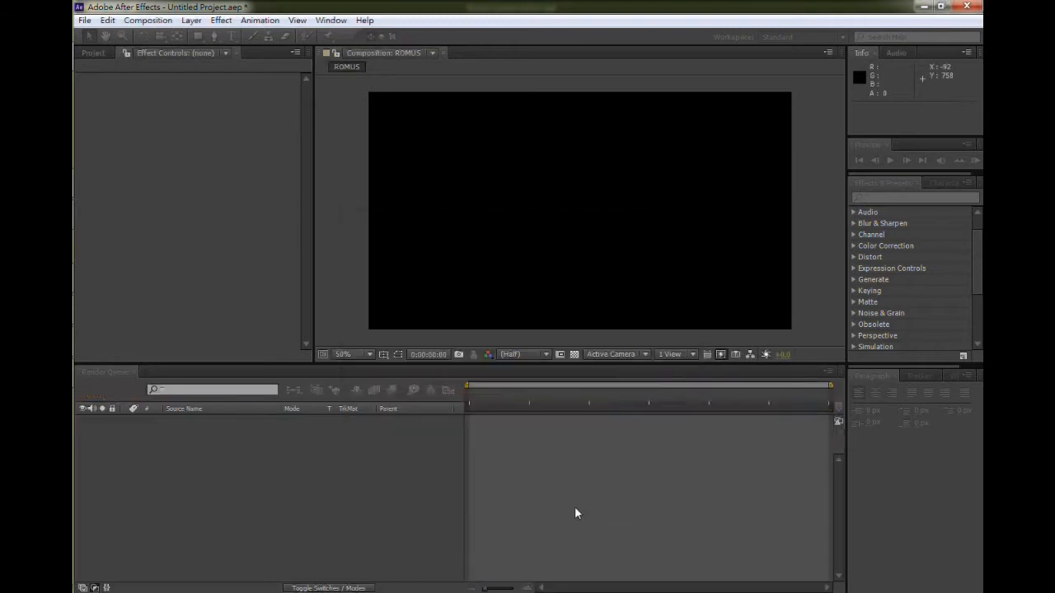
- Add a text layer reading ROMUS in the middle of the composition with the Type tool
click(231, 36)
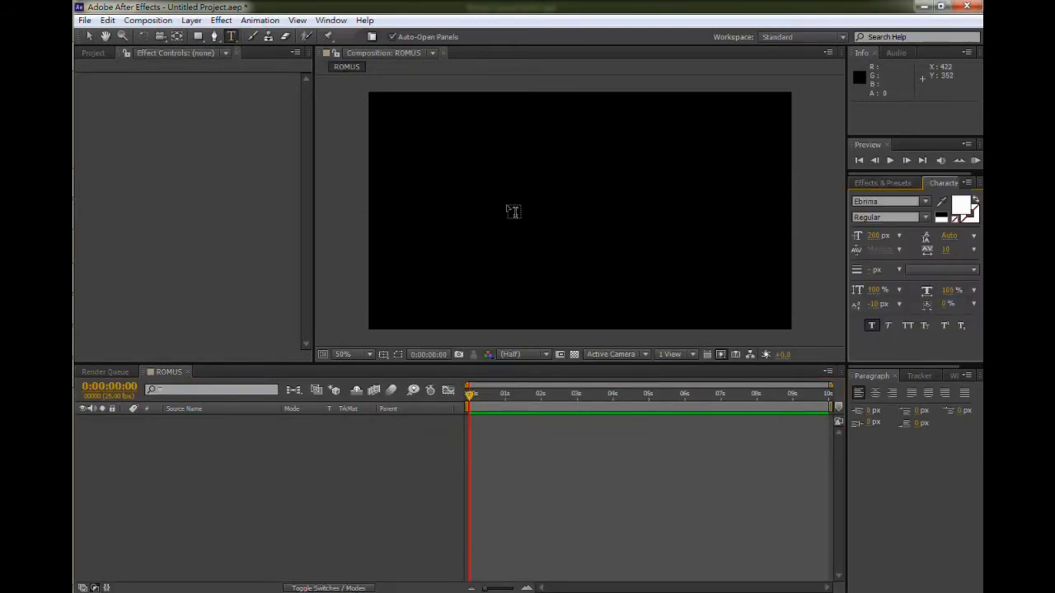
click(504, 211)
text(ROMUIS)
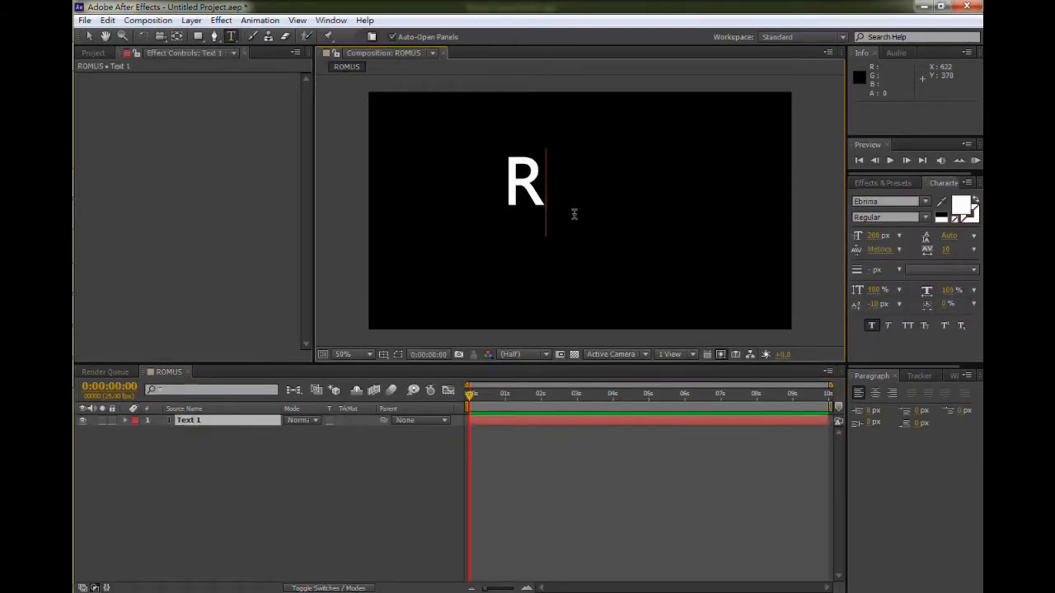
key(BackSpace)
key(BackSpace)
text(S)
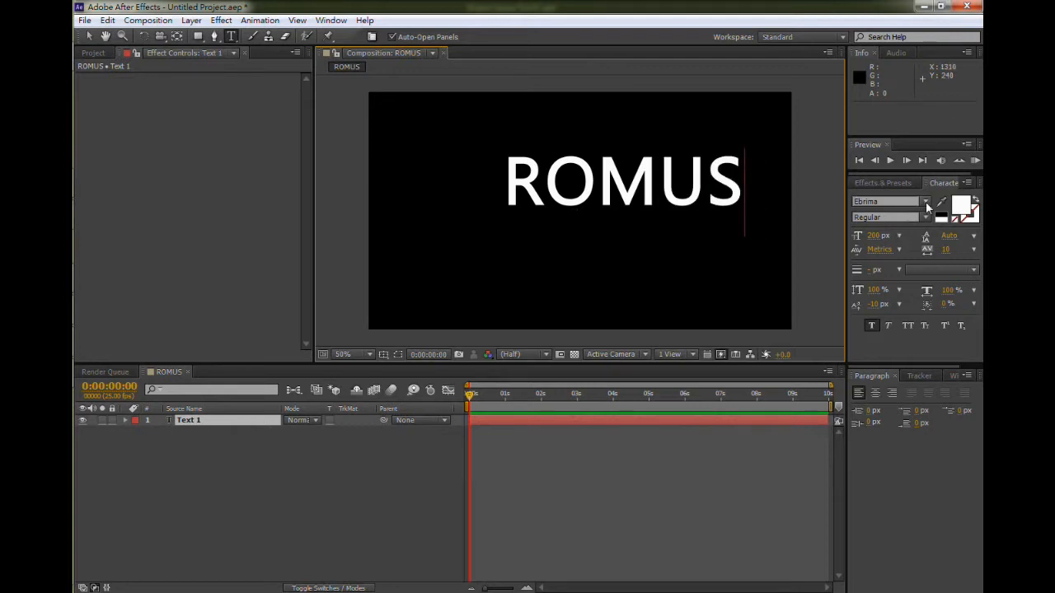
- Try the Engravers MT font on the ROMUS text, then return it to Ebrima
key(ctrl+a)
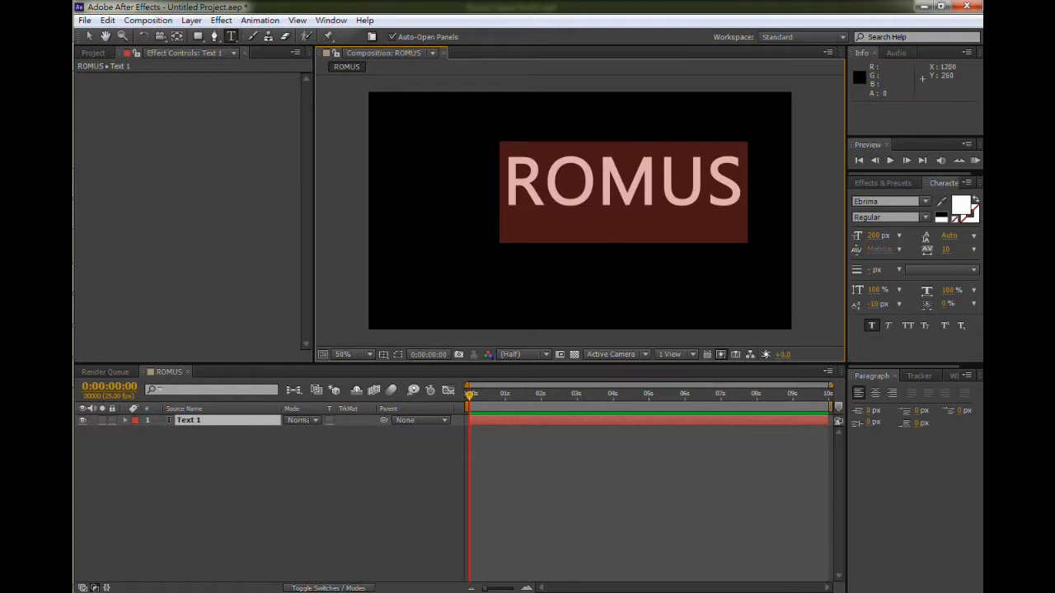
click(925, 203)
click(899, 257)
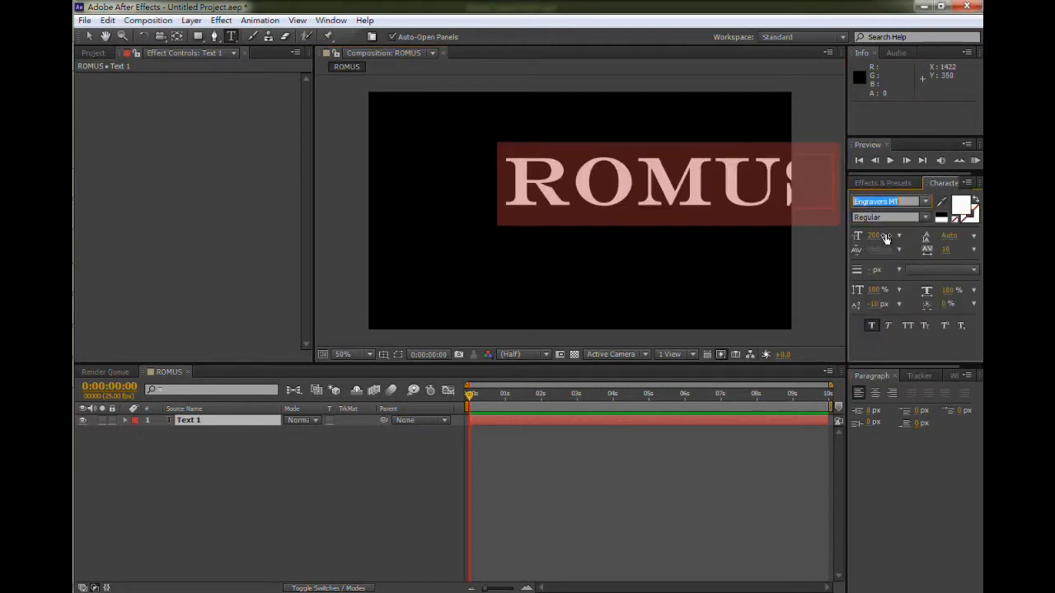
key(Return)
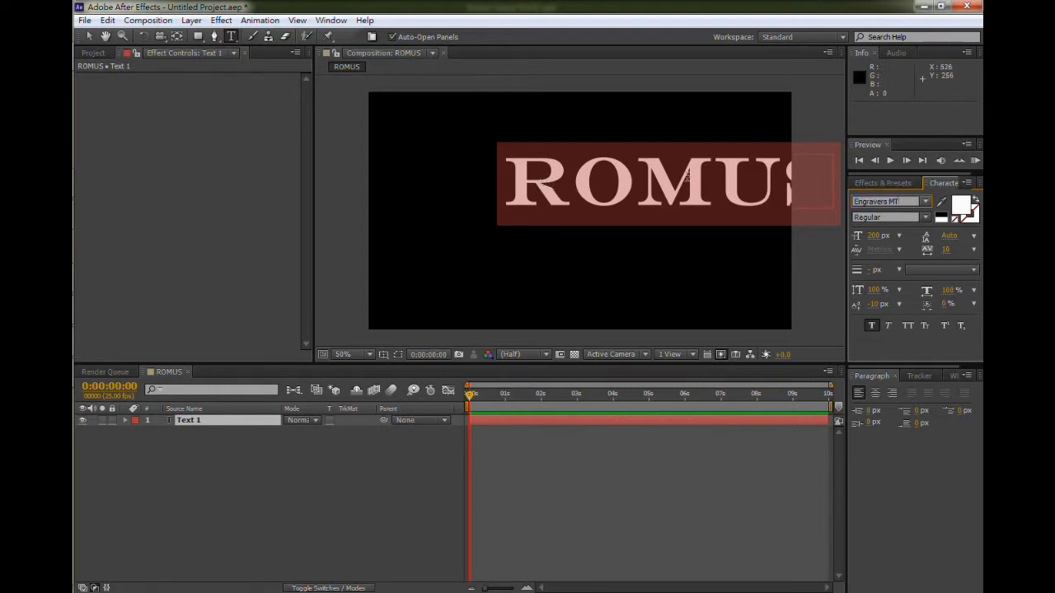
key(Up)
key(Up)
key(Up)
key(Up)
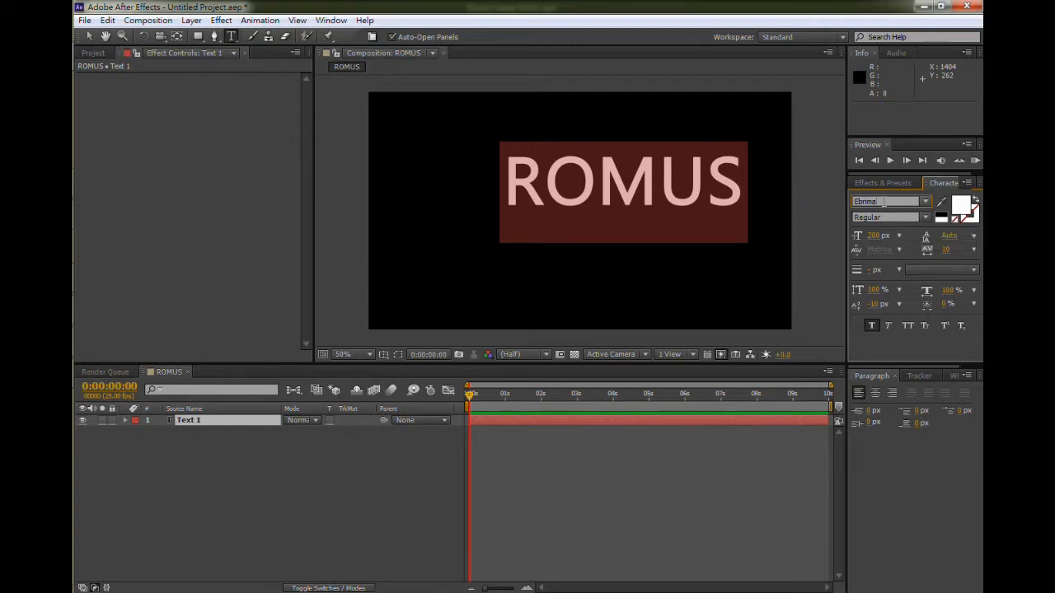
- Select the text layer and turn on the Title/Action Safe guides in the composition viewer
click(89, 36)
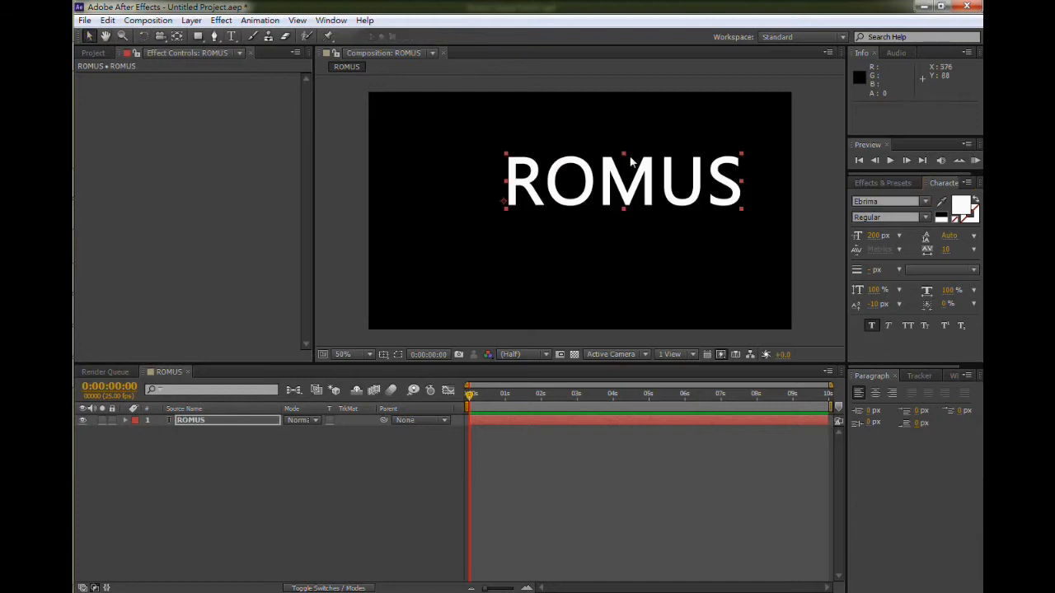
click(656, 185)
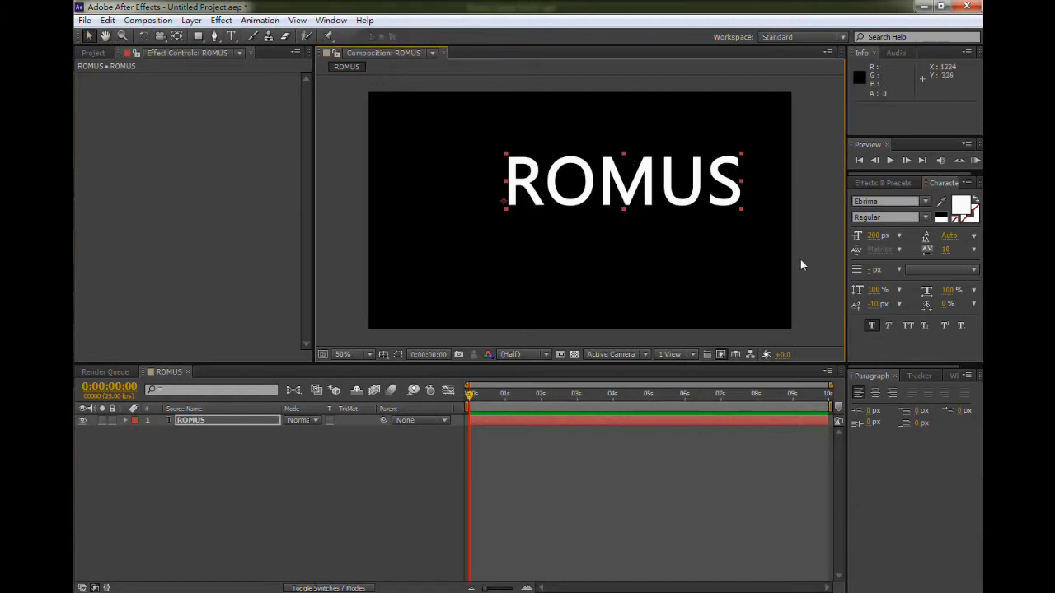
click(390, 357)
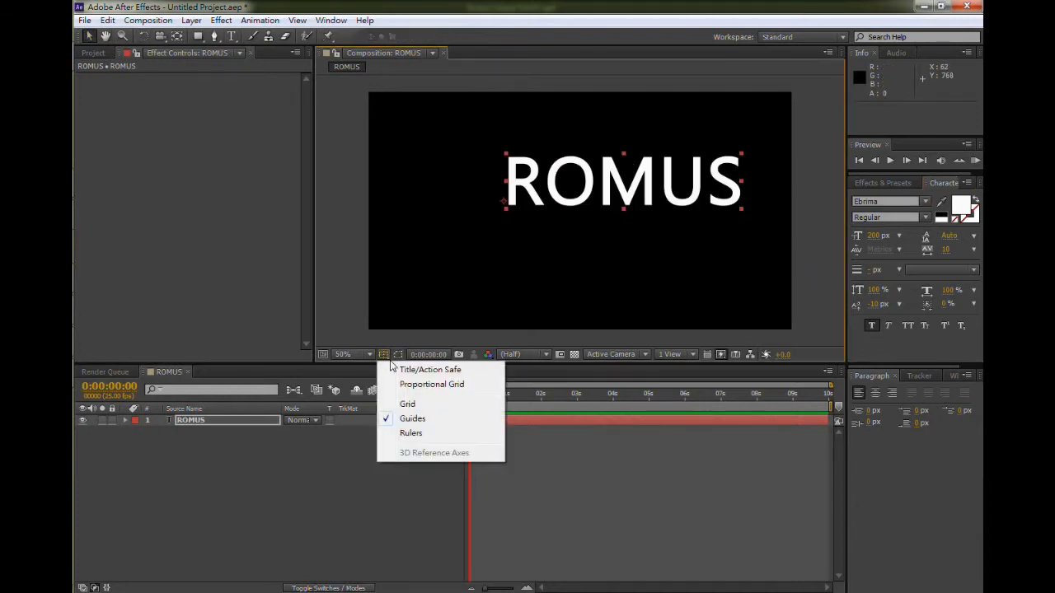
click(388, 353)
click(386, 354)
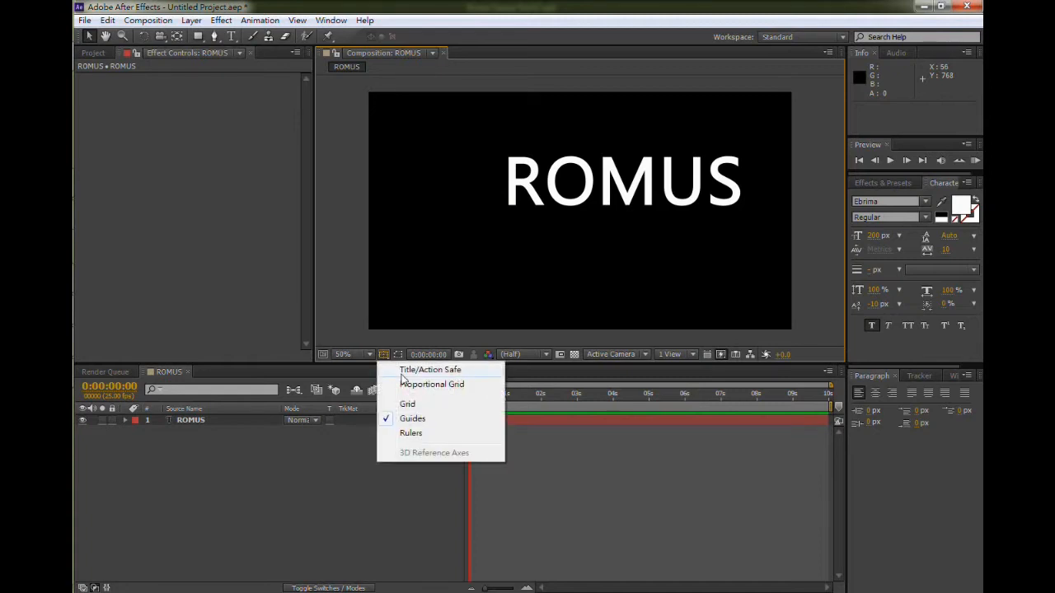
click(403, 372)
- Move the ROMUS text to the centre of the frame
drag(637, 169, 644, 201)
key(period)
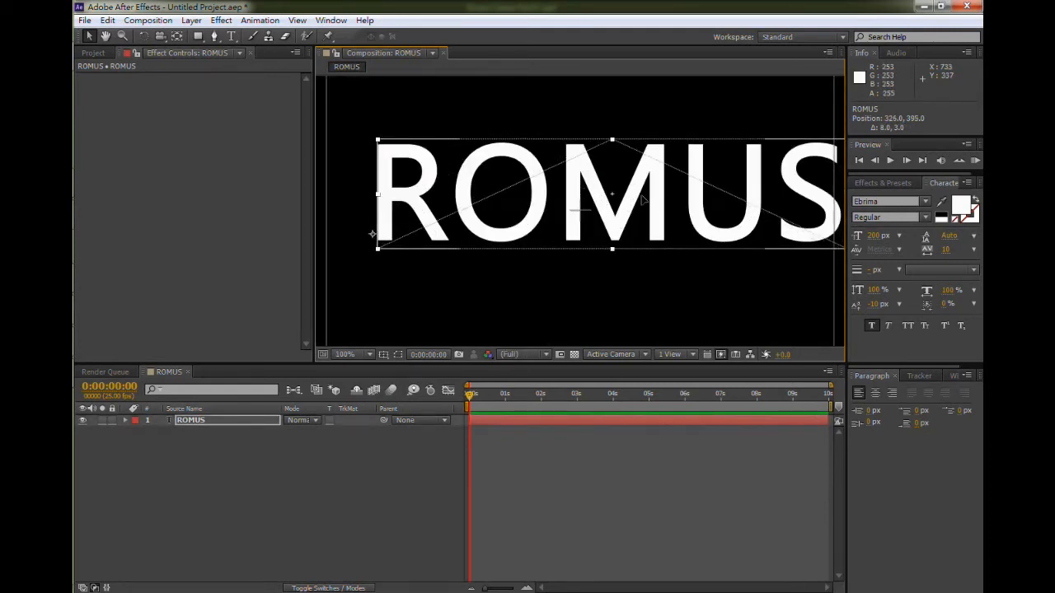
drag(643, 199, 609, 212)
click(626, 154)
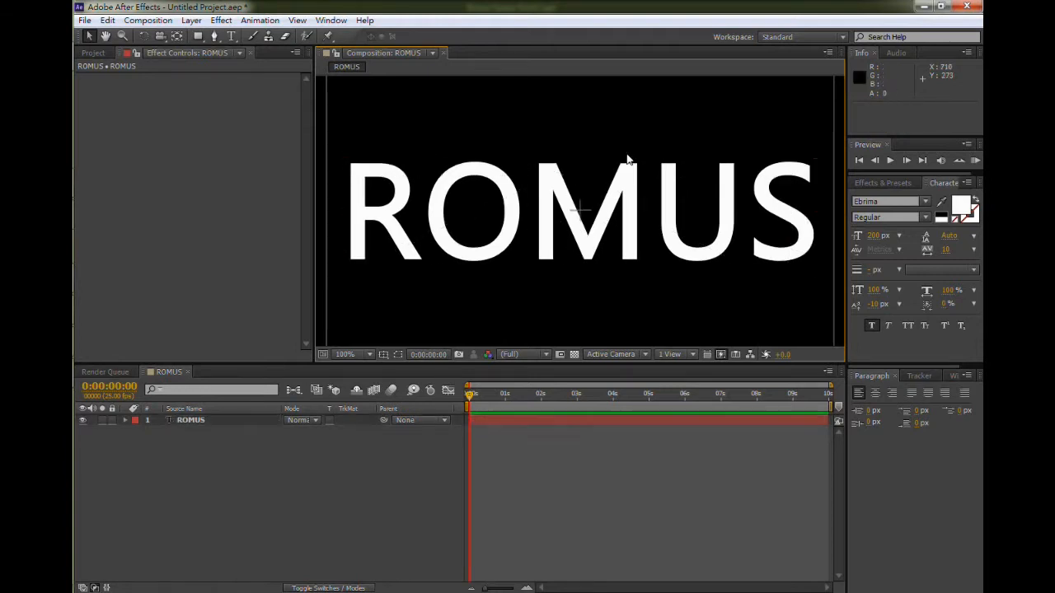
scroll(625, 169, down, 1)
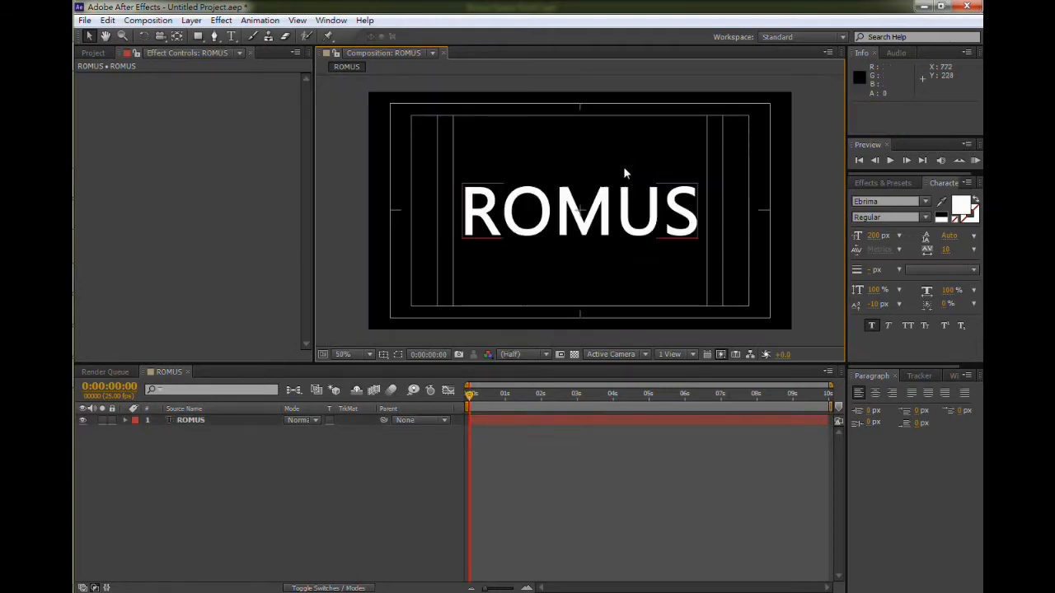
- Pre-compose the ROMUS text layer as ROMUS Comp 1, moving all attributes into the new composition
click(200, 422)
right_click(199, 422)
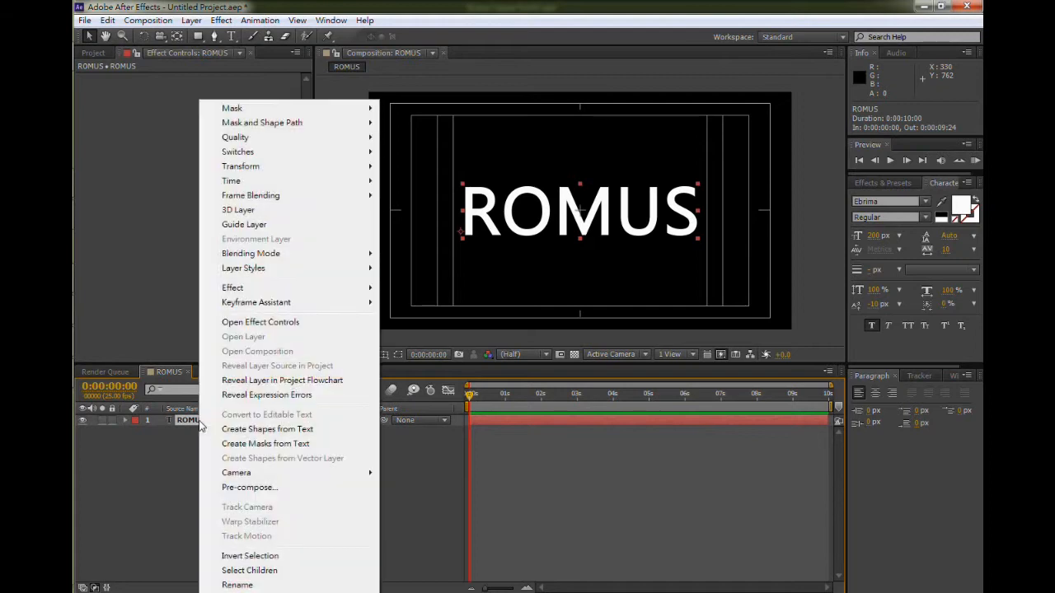
click(274, 489)
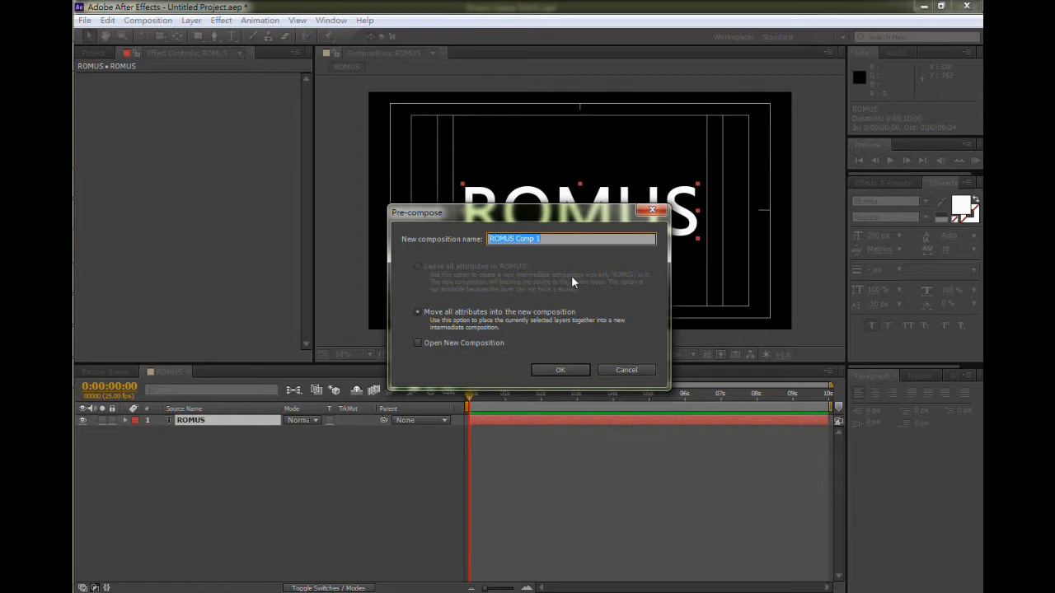
click(552, 370)
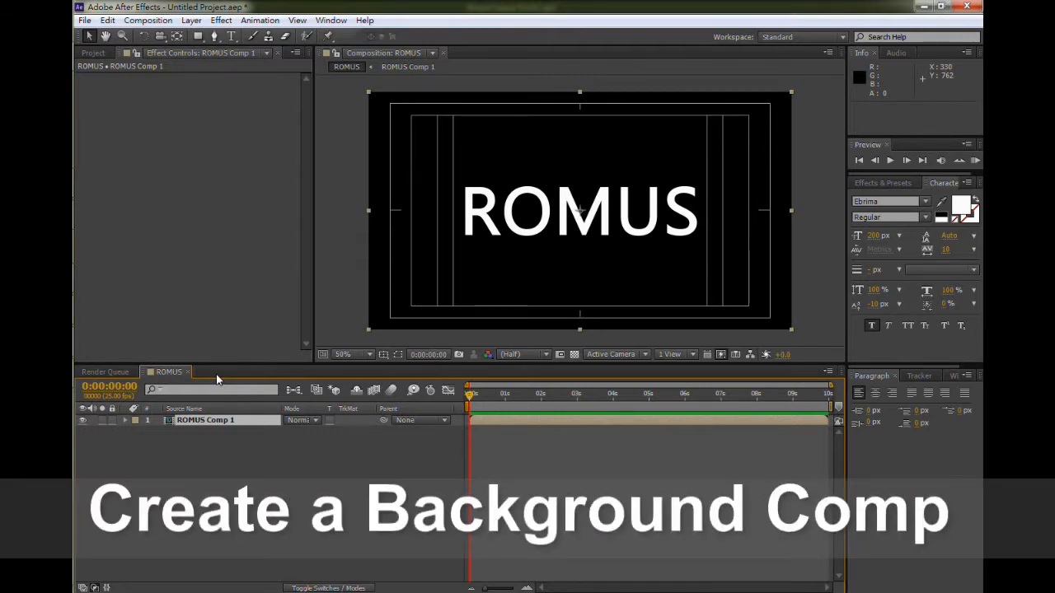
- Create a new composition named Text Frame with the same HDV/HDTV 720 25 settings
key(ctrl+n)
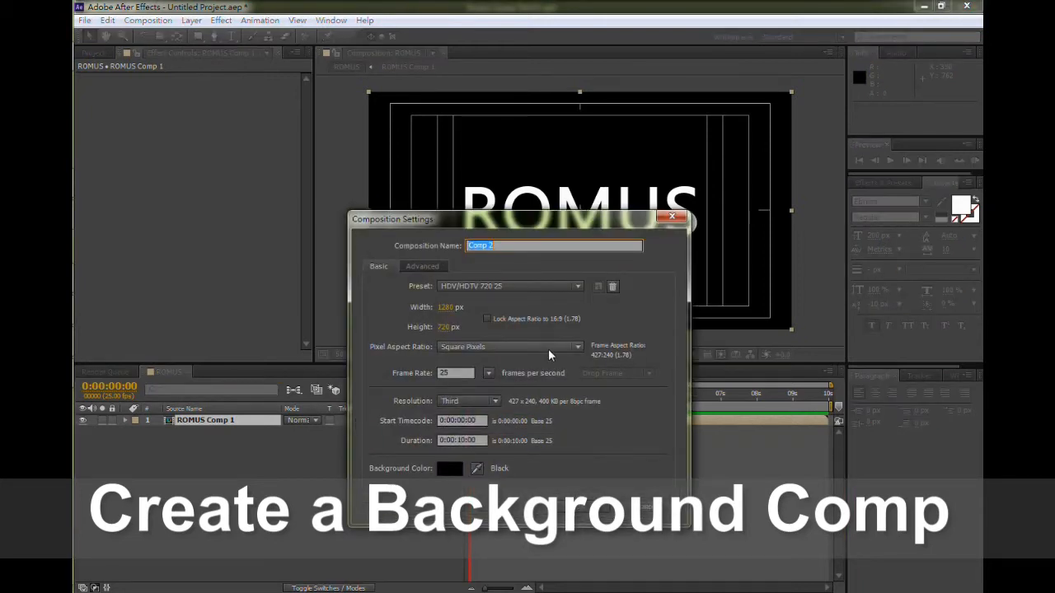
text(Ti)
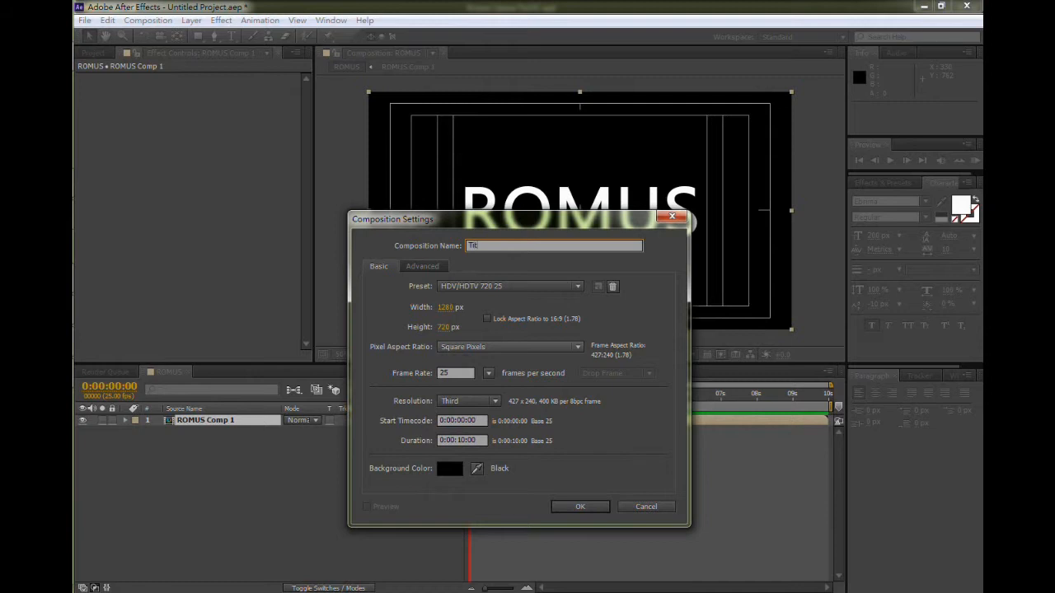
text(e)
key(Return)
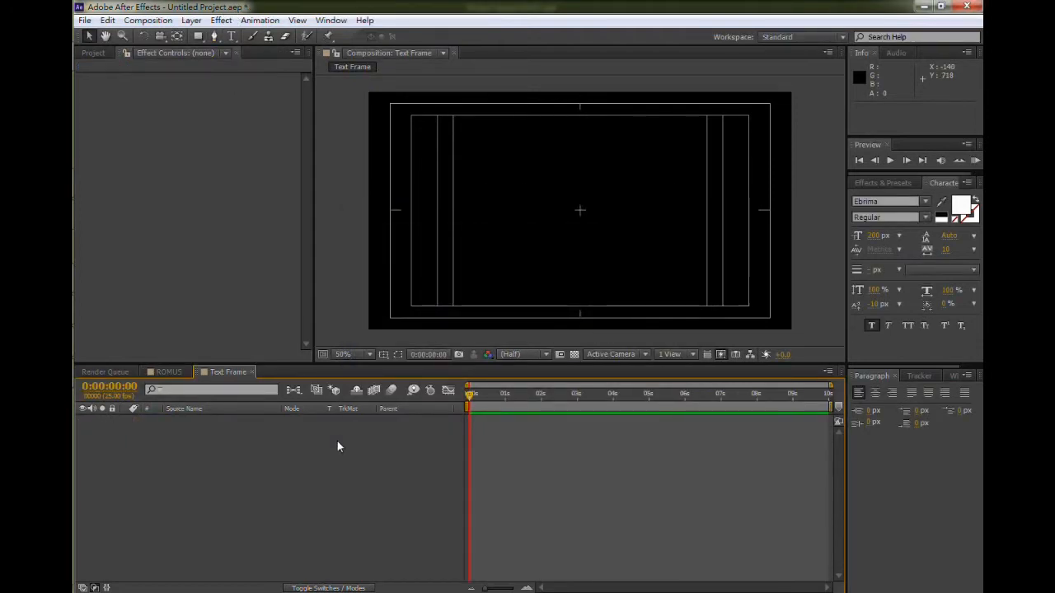
- Add a full-frame black solid layer to the Text Frame composition
key(ctrl+y)
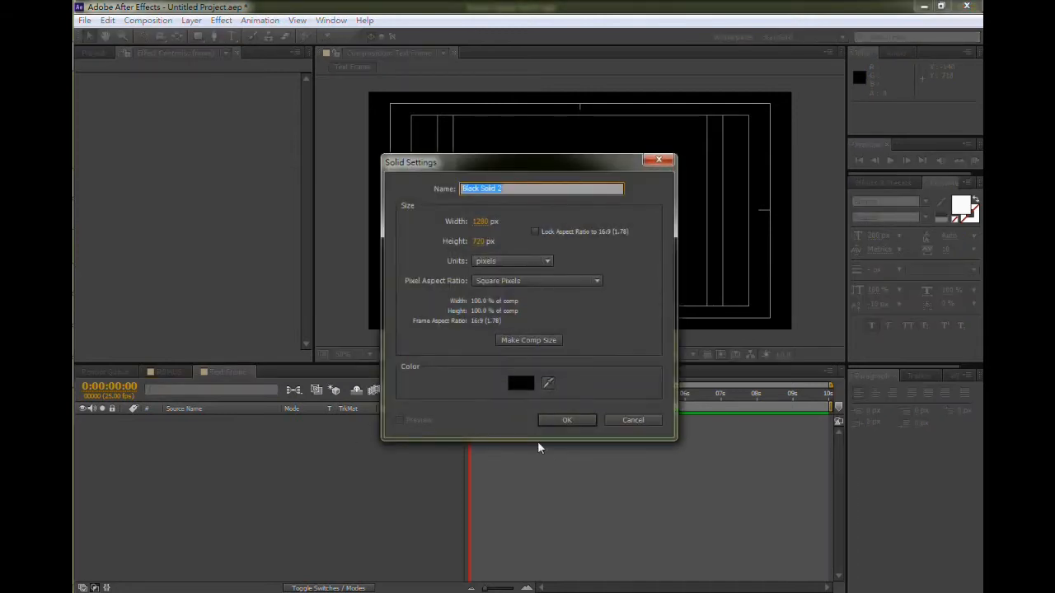
click(582, 422)
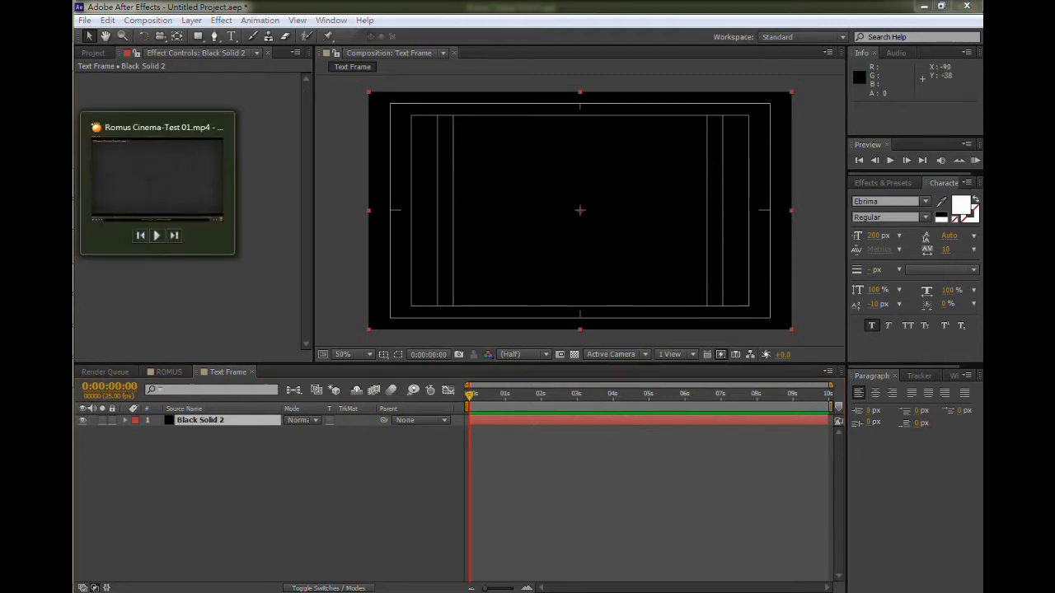
- Switch to the media player and scrub through the reference clip's ROMUS text effect
click(66, 186)
click(343, 565)
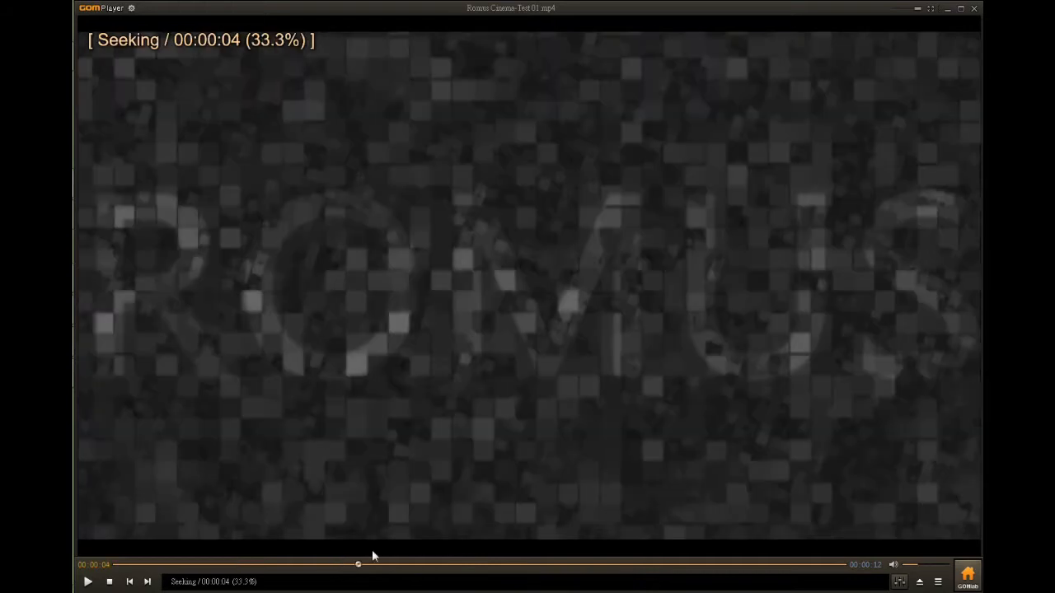
click(431, 565)
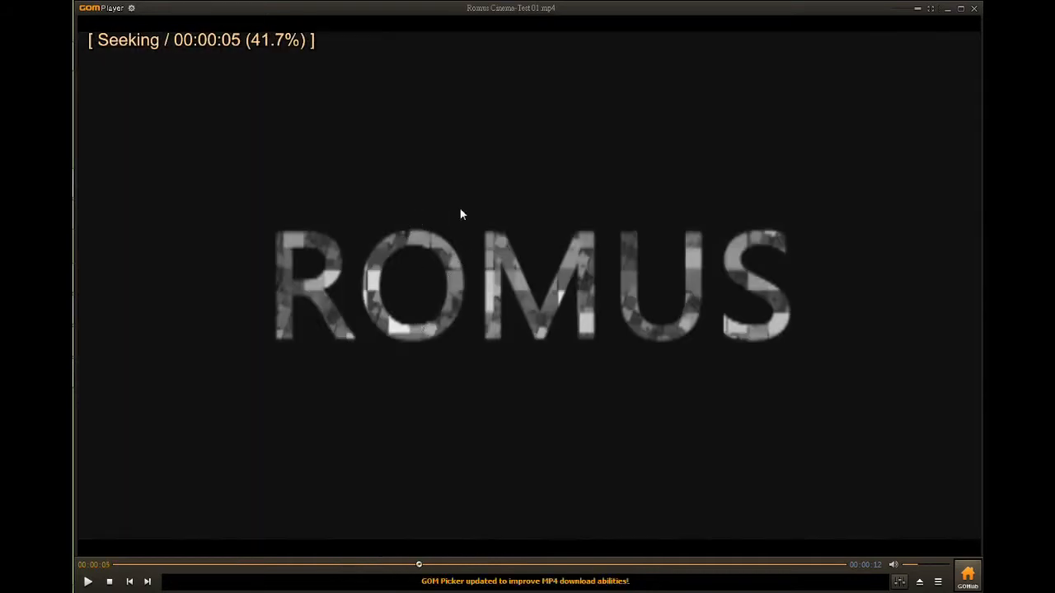
click(346, 566)
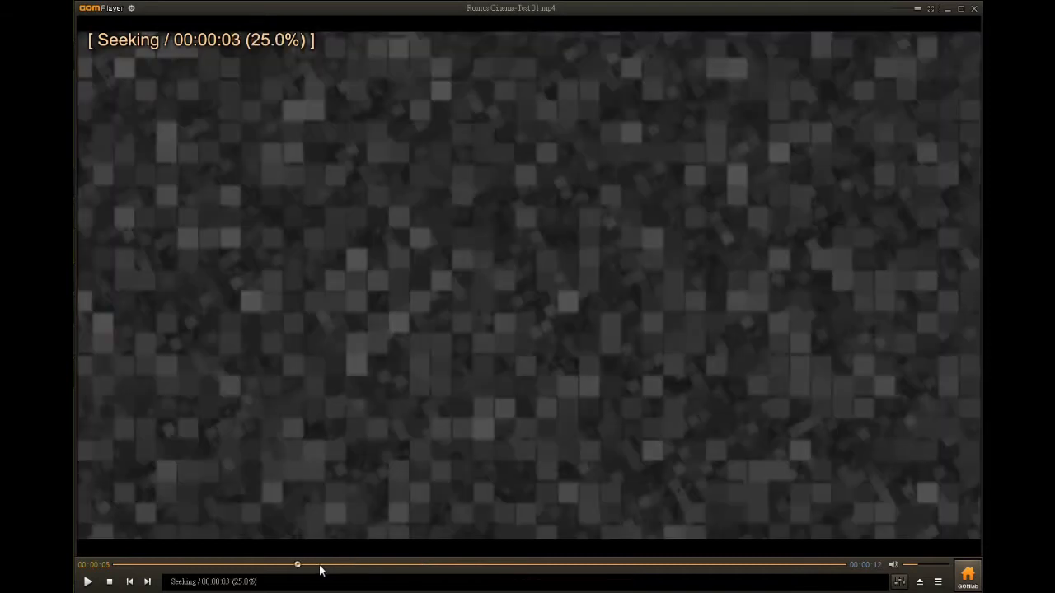
- Apply the Fractal Noise effect to the black solid in the Text Frame composition
click(319, 565)
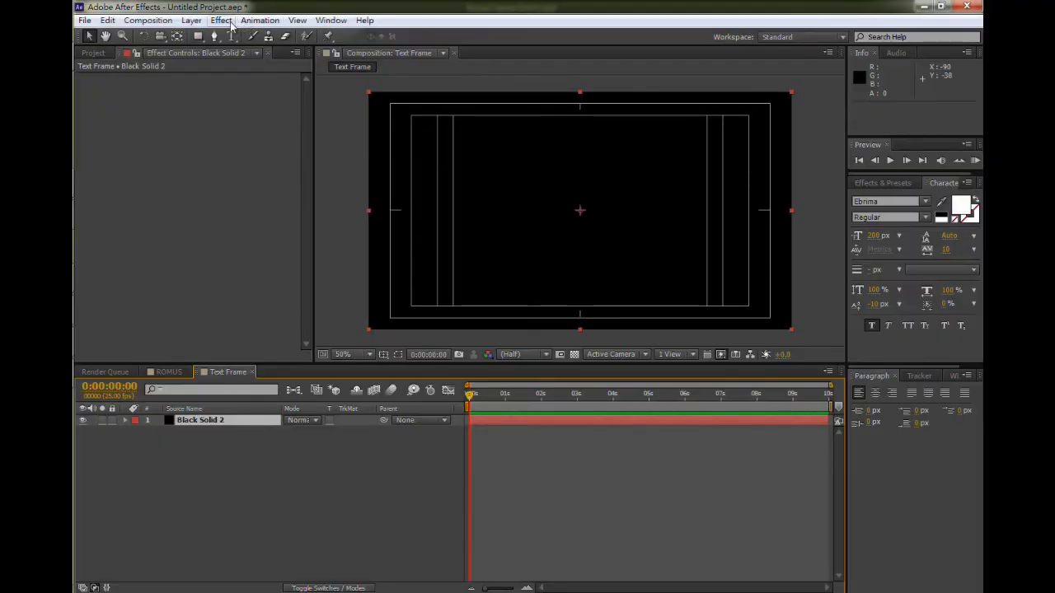
click(222, 21)
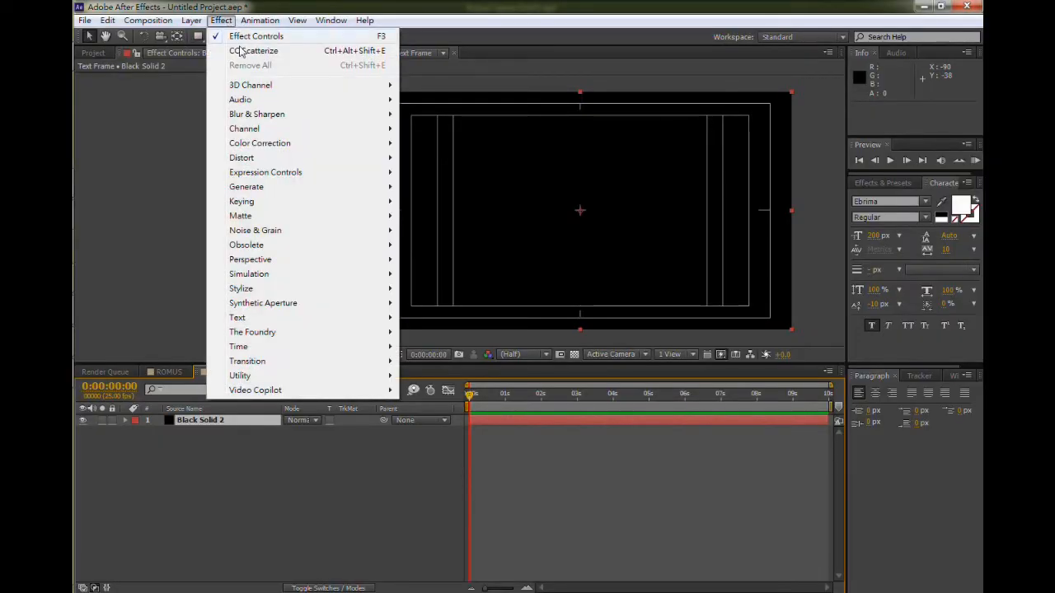
mouse_move(290, 234)
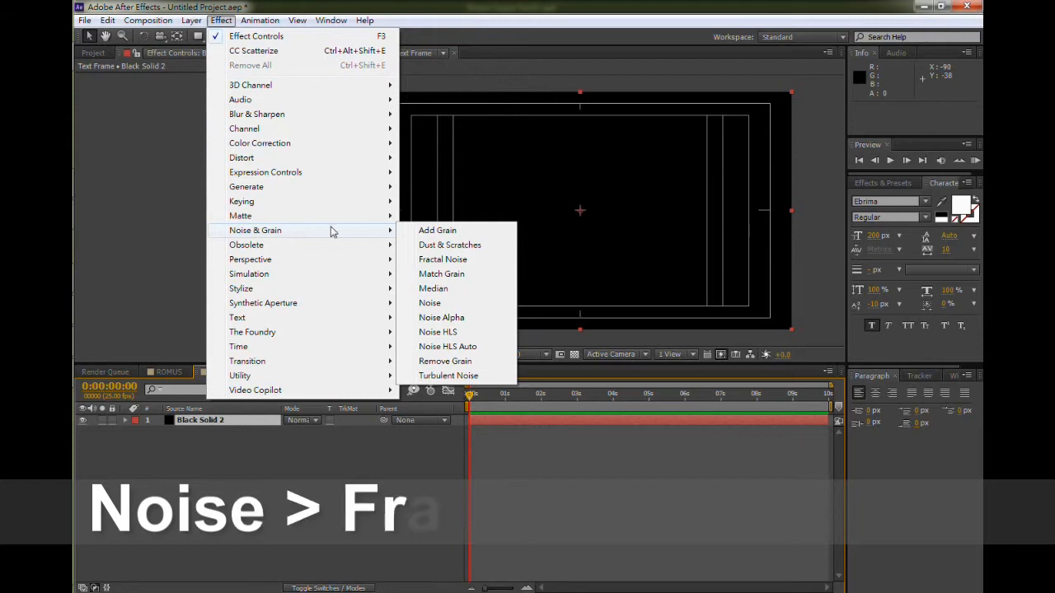
click(457, 262)
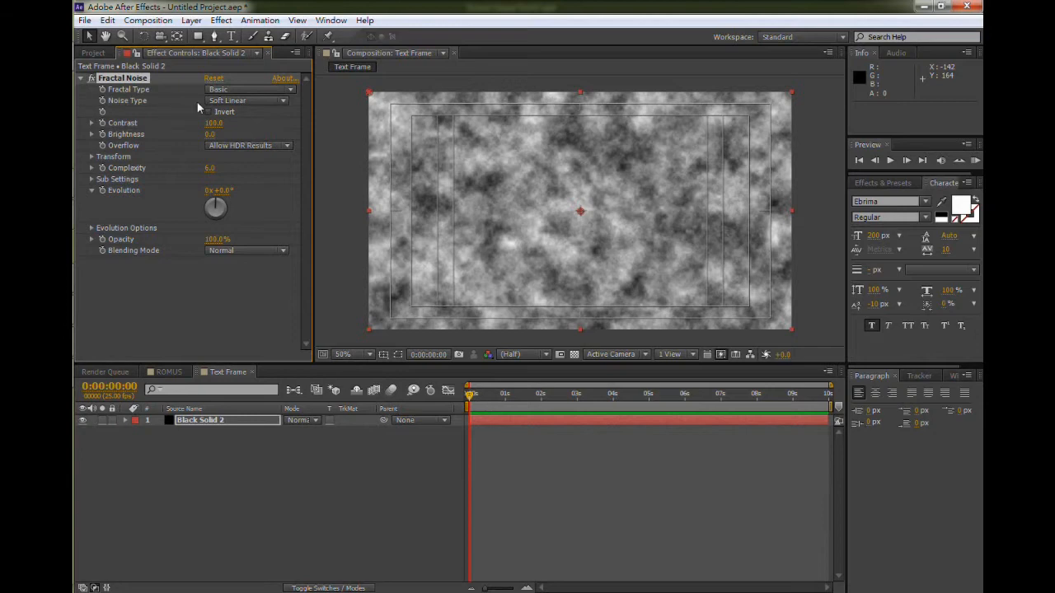
- Set the Fractal Noise's Noise Type to Block
click(235, 102)
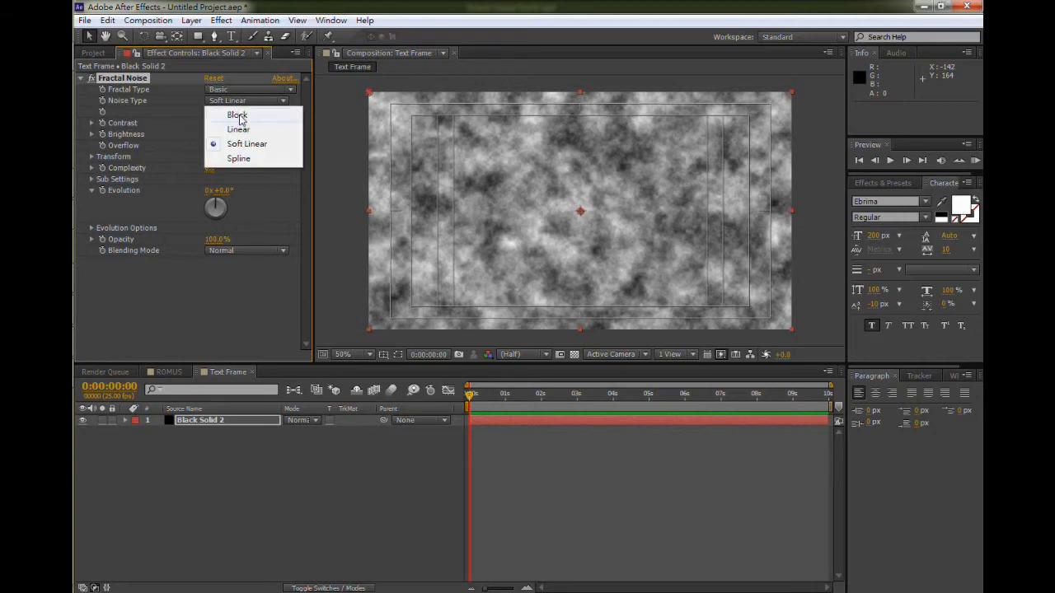
click(237, 110)
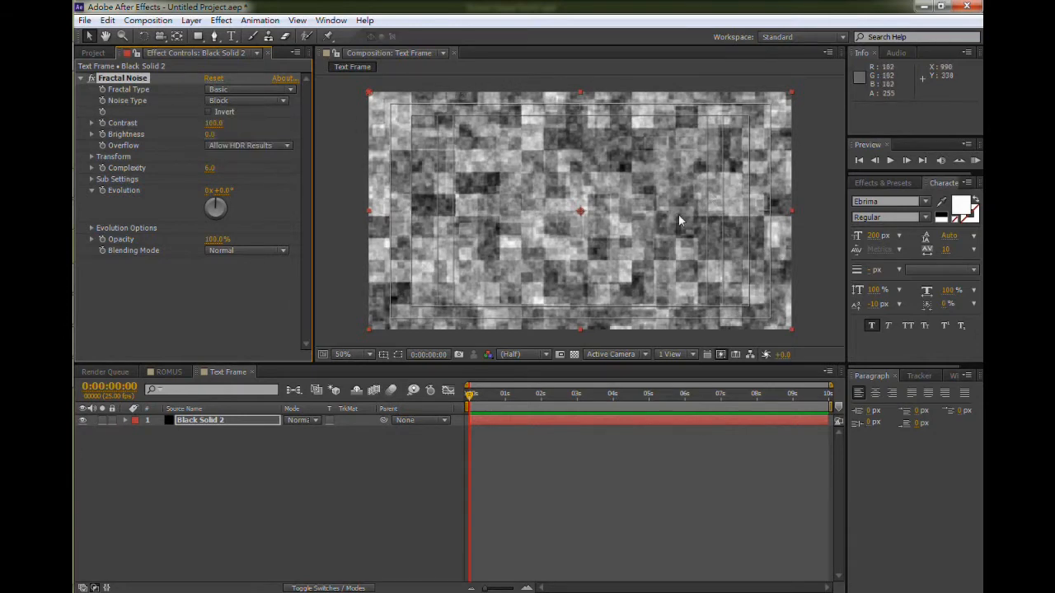
scroll(608, 225, up, 1)
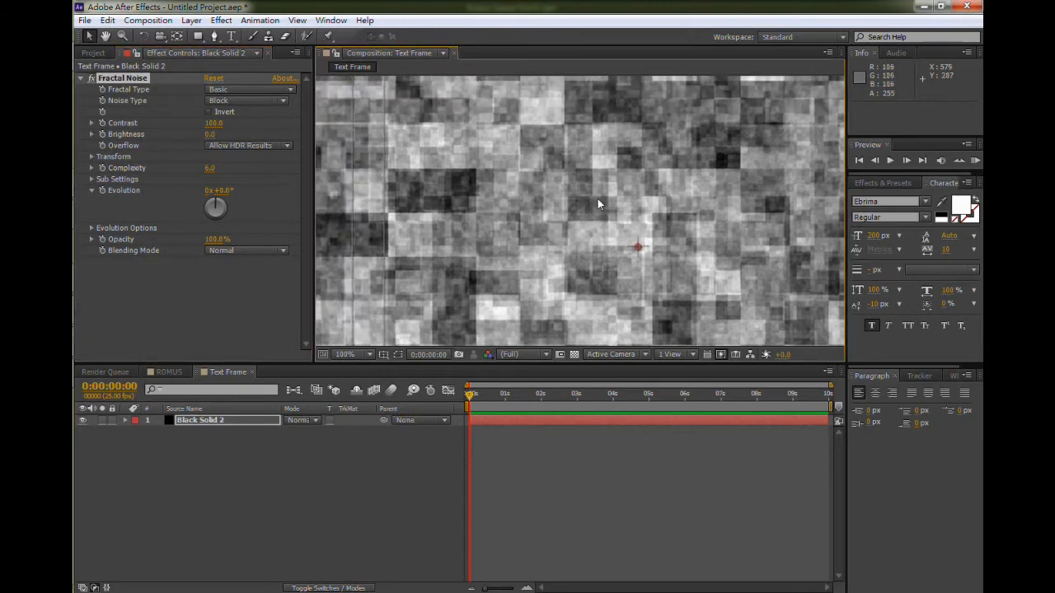
scroll(598, 199, down, 1)
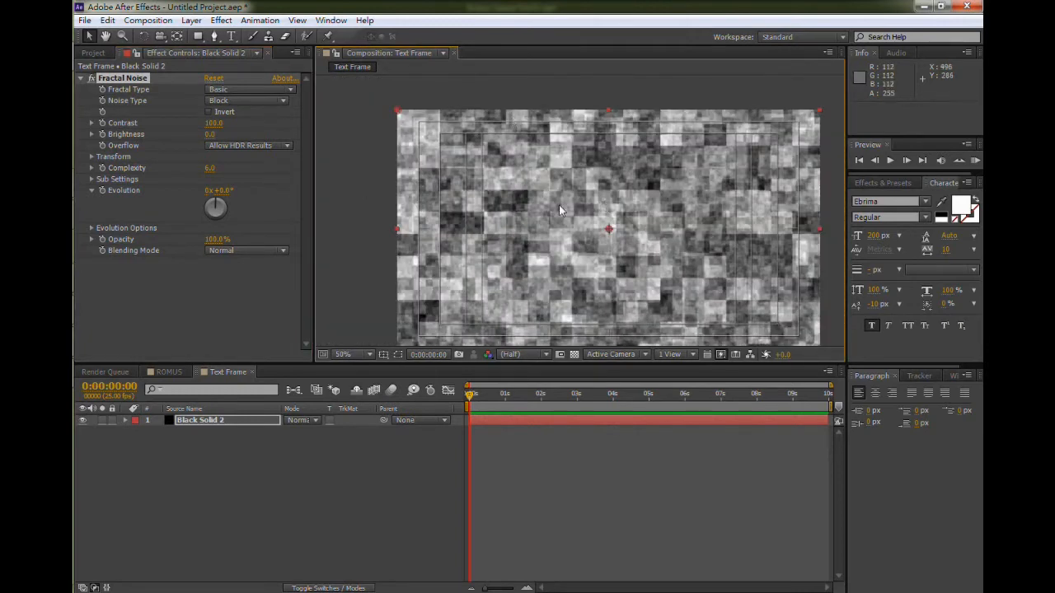
drag(597, 209, 581, 191)
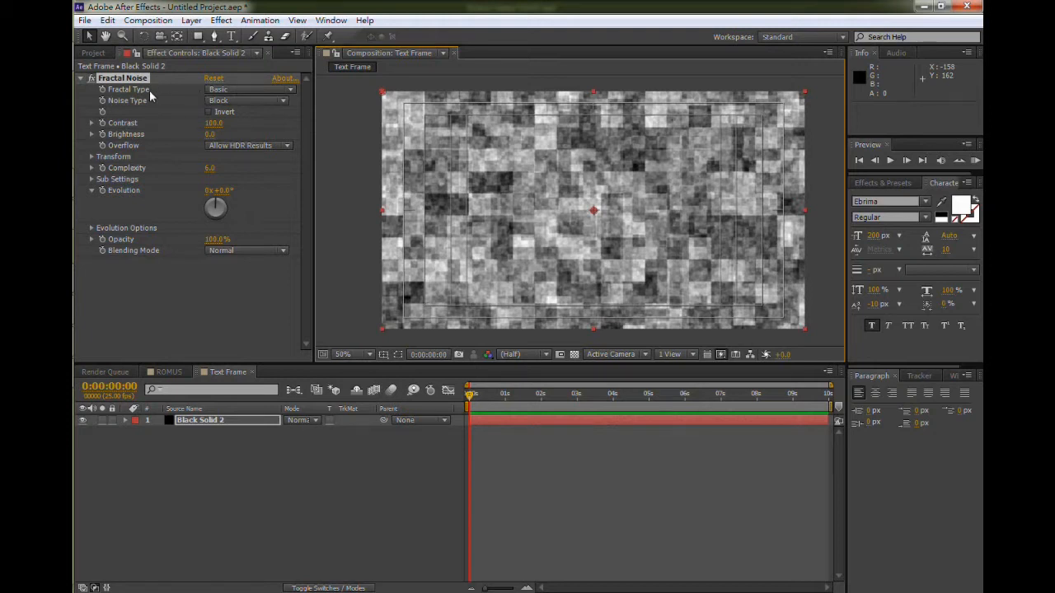
- Try the Max and Smeary fractal types on the noise
click(231, 89)
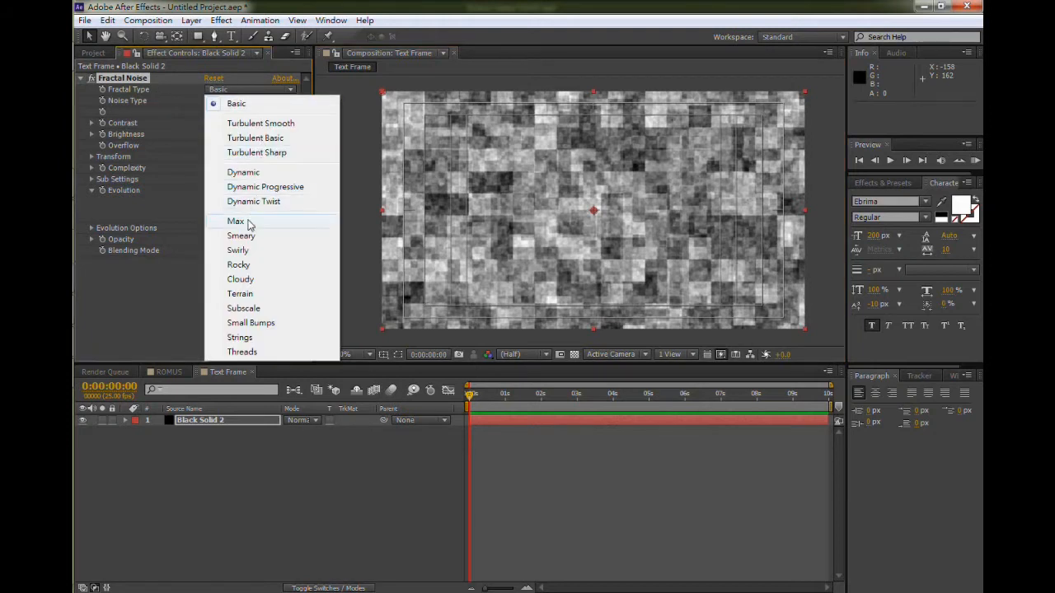
click(250, 221)
click(269, 90)
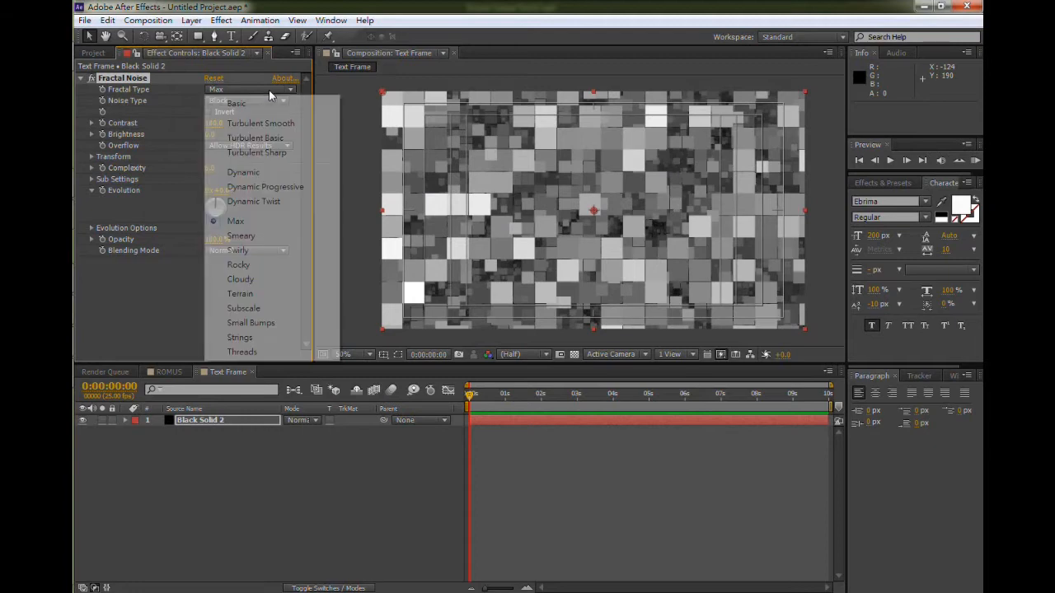
click(253, 236)
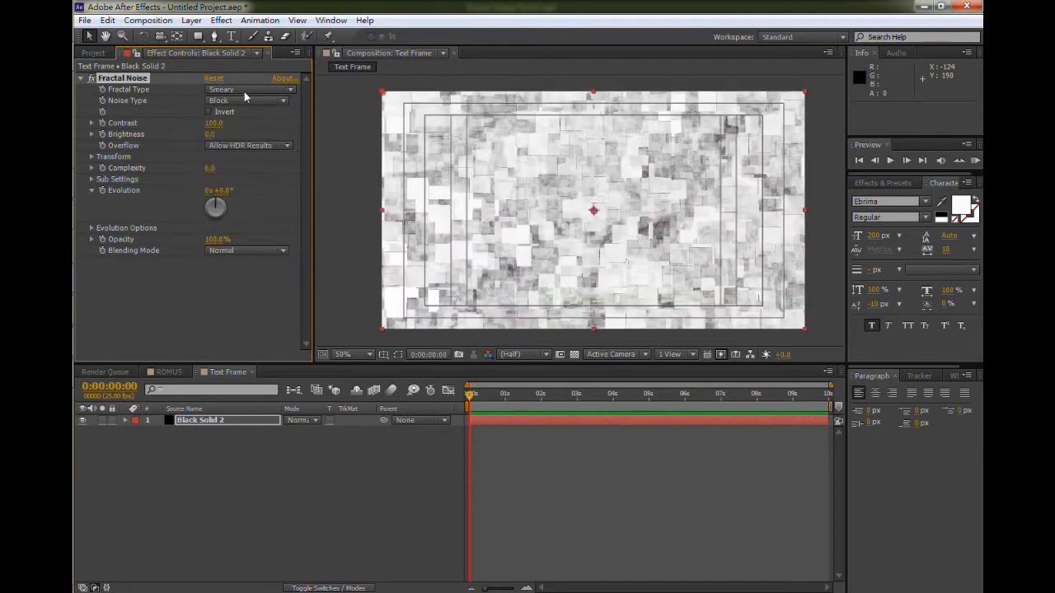
- Set the Fractal Type to Rocky
click(252, 90)
click(245, 266)
click(247, 89)
click(245, 266)
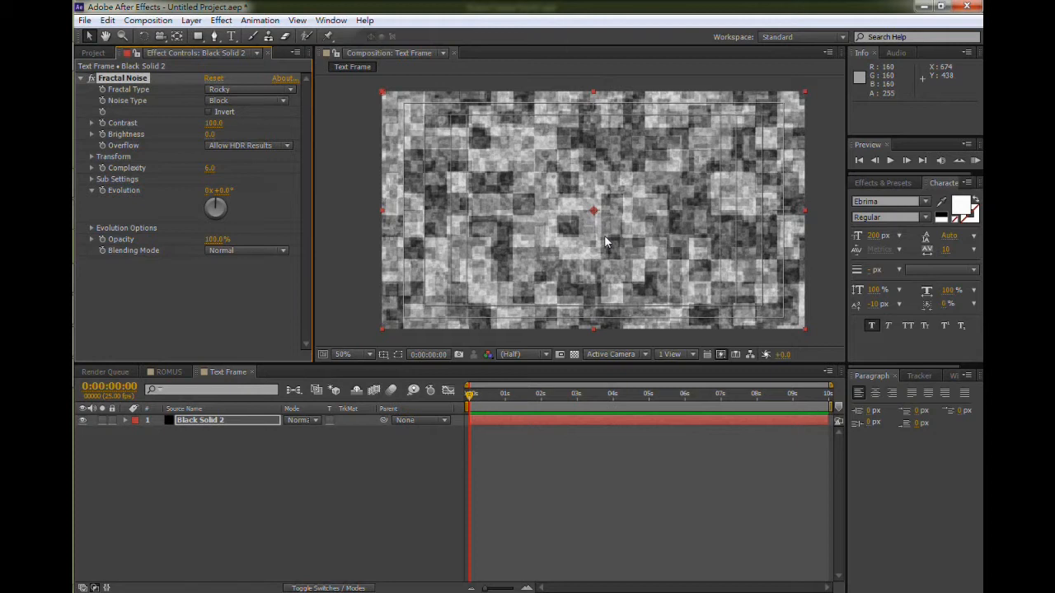
- Preview the noise layer and return the time indicator to the start
click(889, 161)
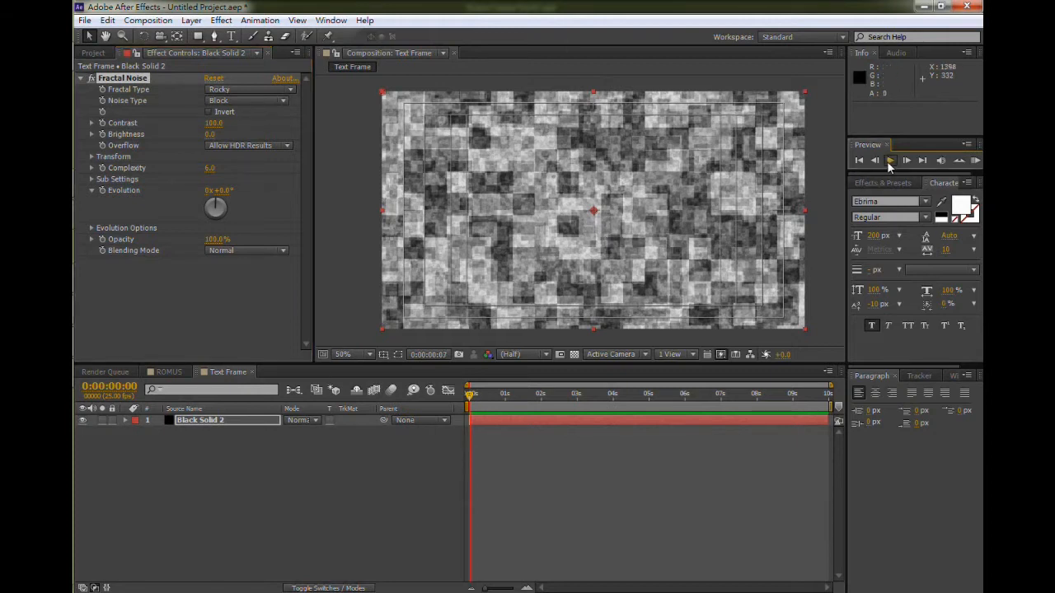
click(889, 161)
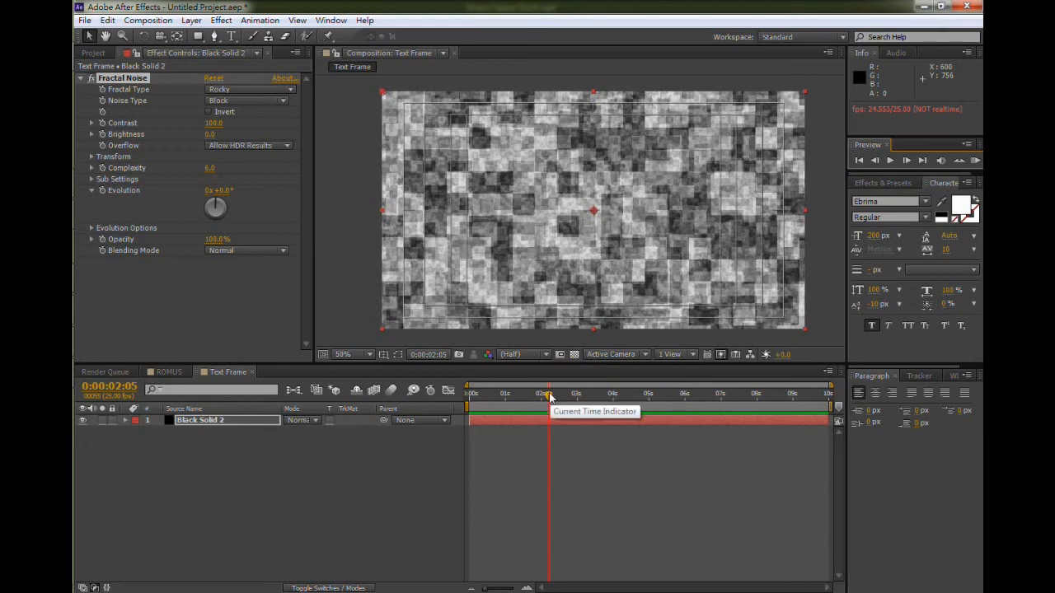
drag(550, 396, 470, 394)
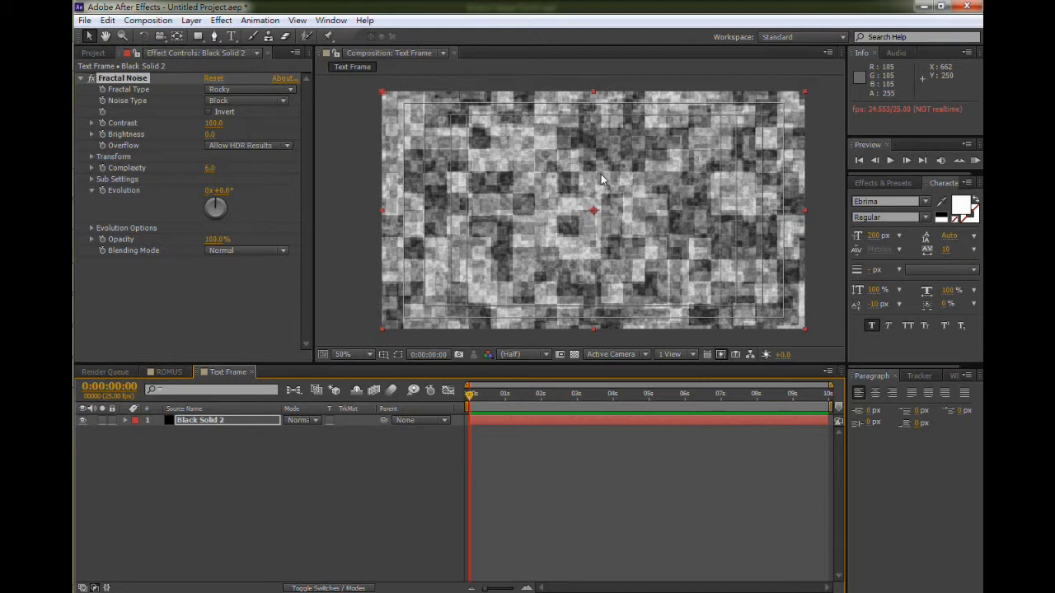
- Try a Sub Scaling of about 35 under Sub Settings, then undo the change
click(93, 179)
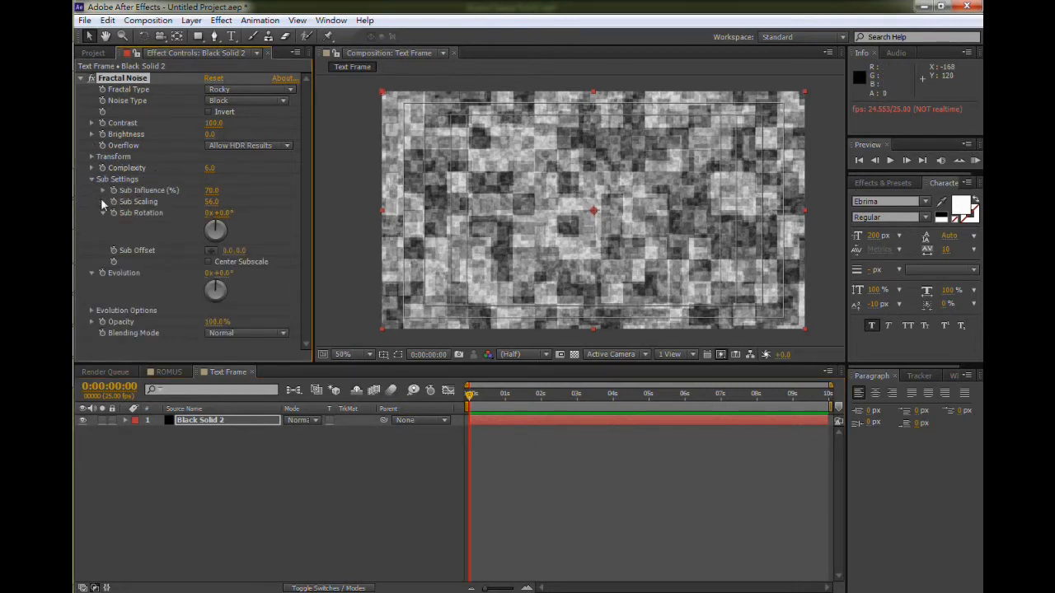
click(102, 203)
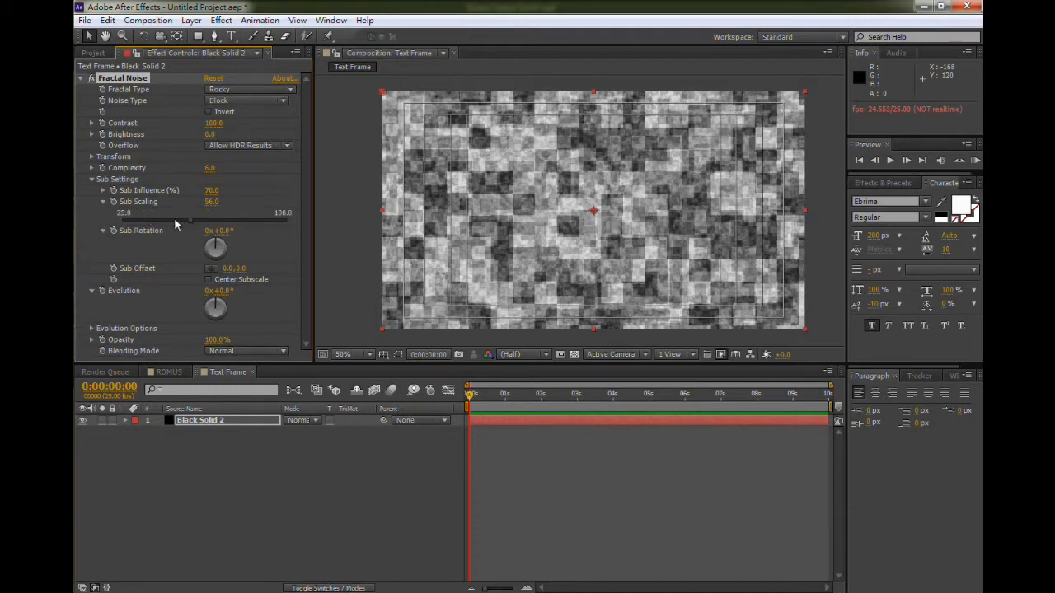
drag(190, 221, 146, 223)
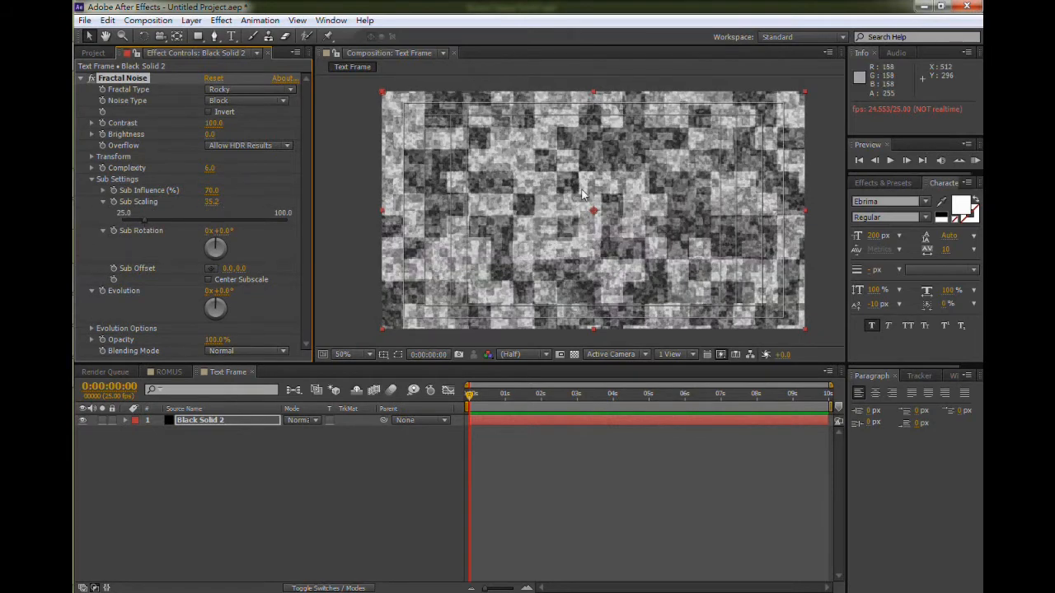
scroll(577, 186, up, 2)
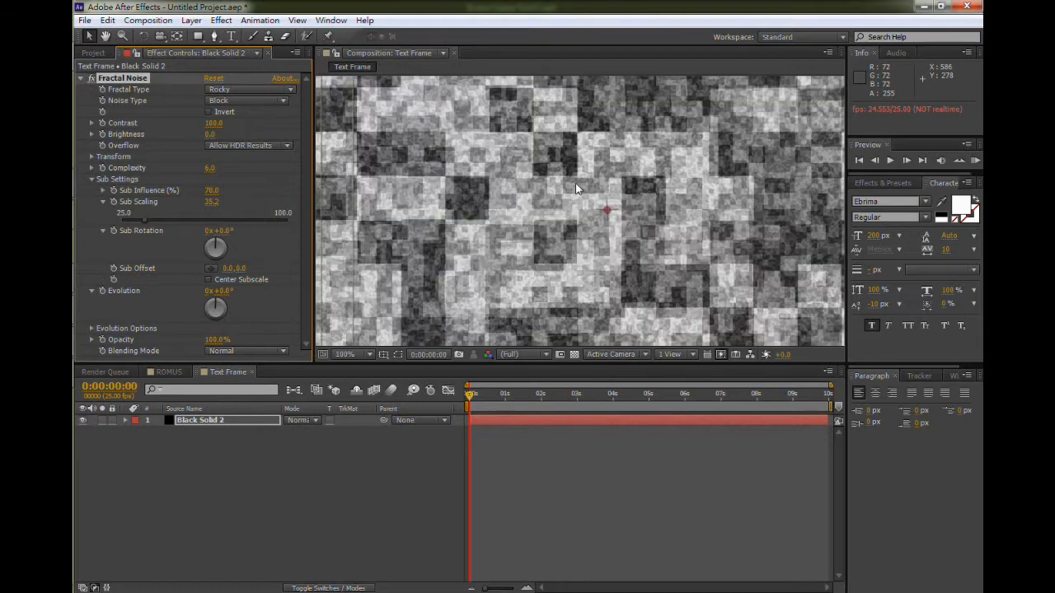
scroll(575, 183, down, 2)
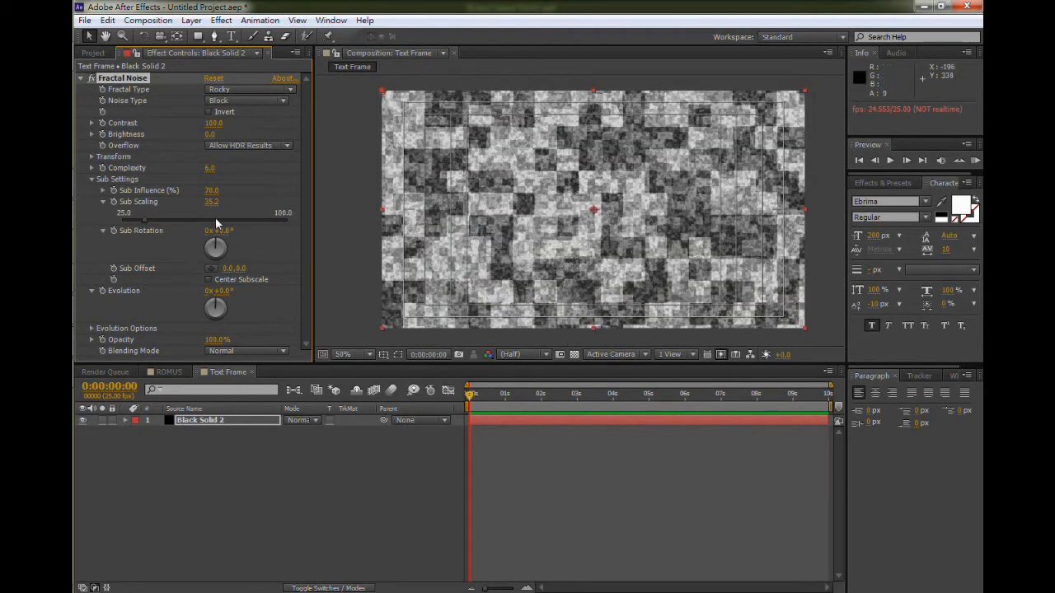
key(ctrl+z)
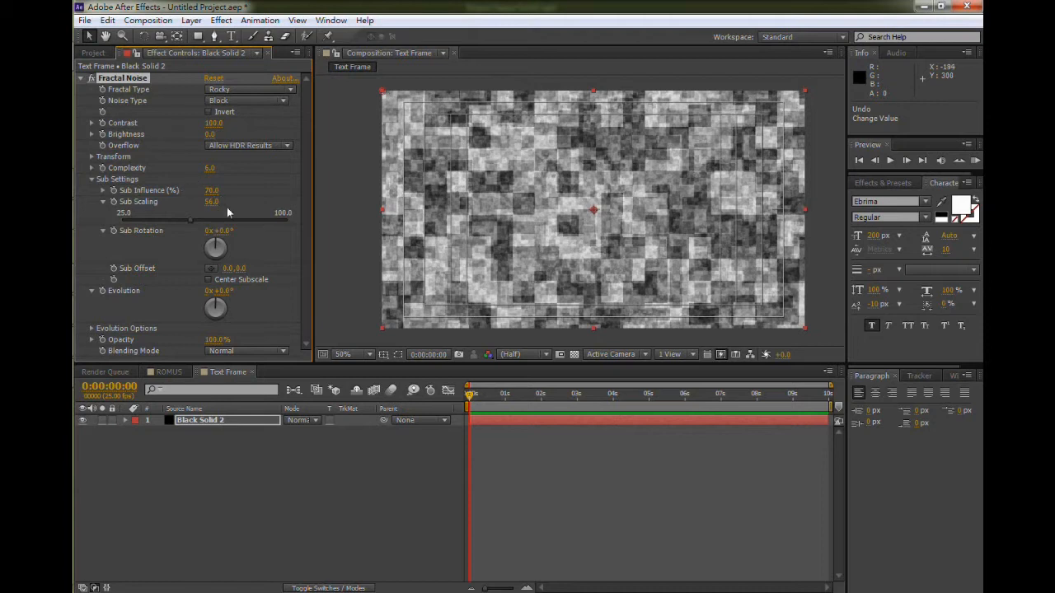
- Set Evolution to 0 and add an Evolution keyframe at the composition start
click(91, 328)
scroll(156, 303, down, 1)
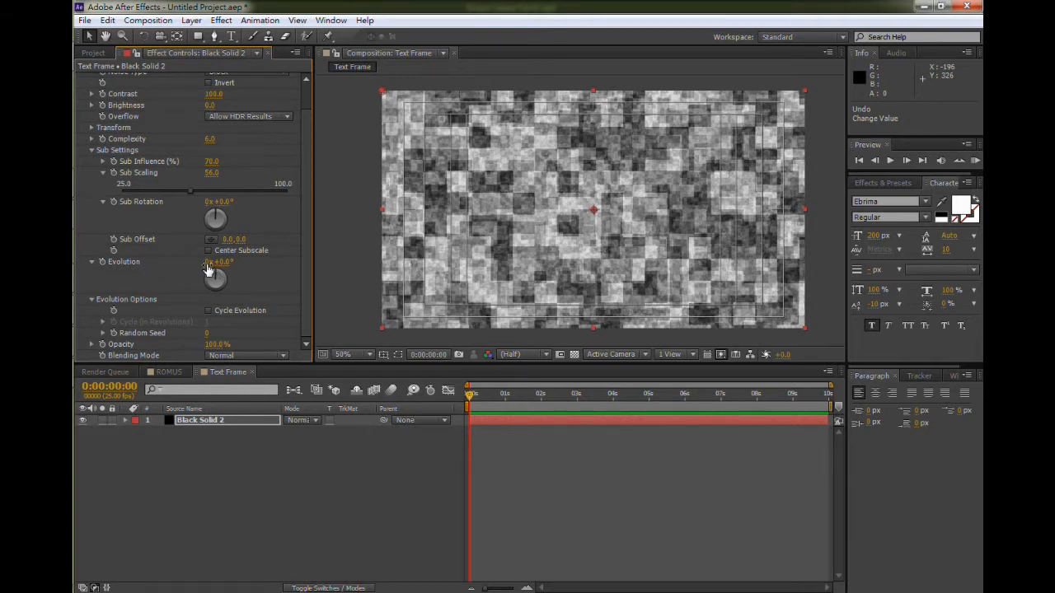
drag(207, 263, 217, 264)
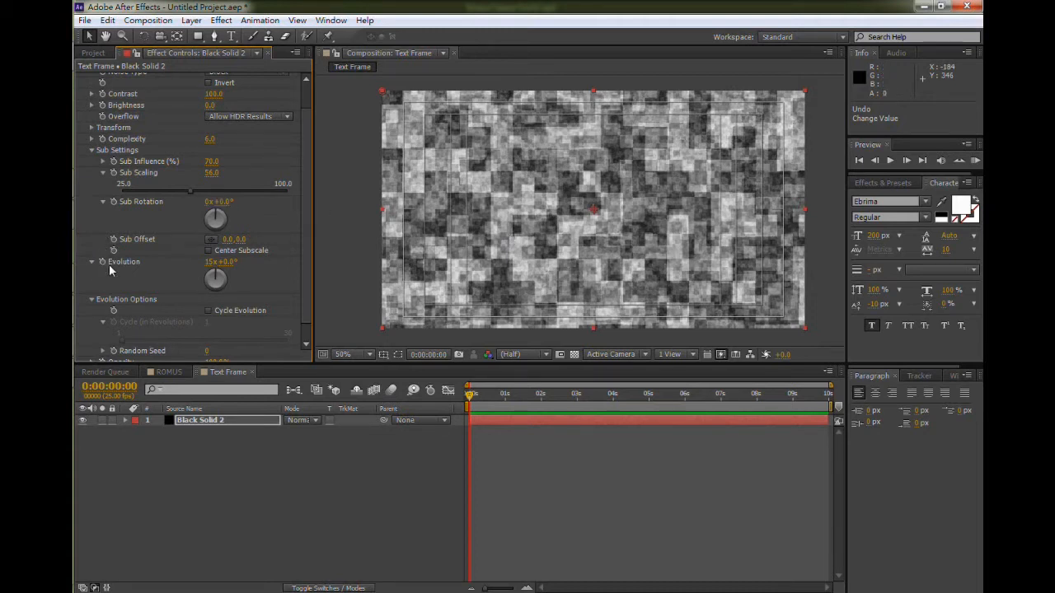
click(212, 262)
text(0)
key(Return)
click(102, 263)
- At the end of the composition (0:00:09:24), set Evolution to 3 revolutions
drag(471, 396, 839, 409)
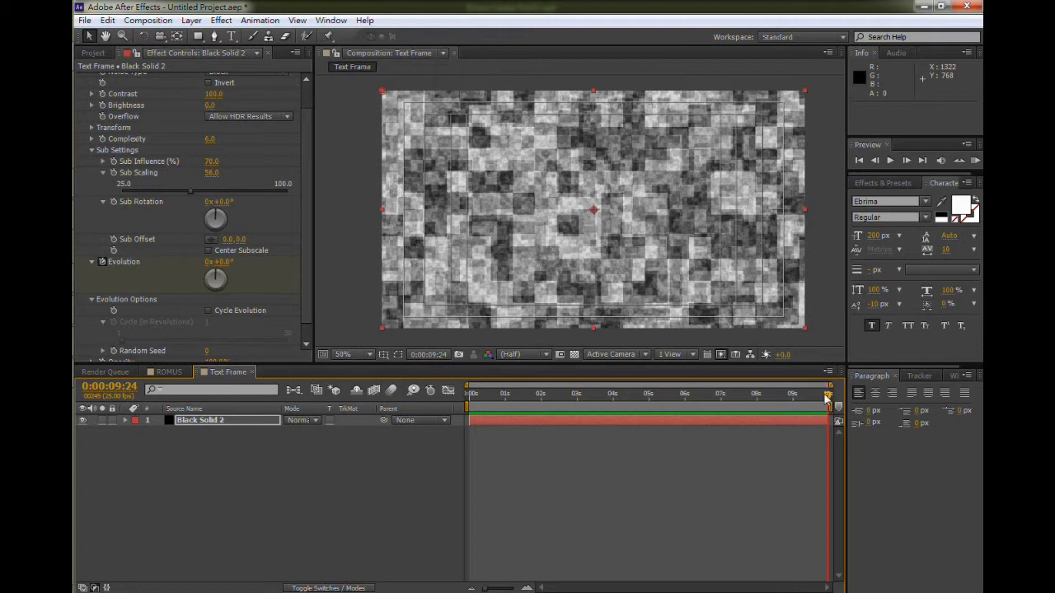
click(207, 262)
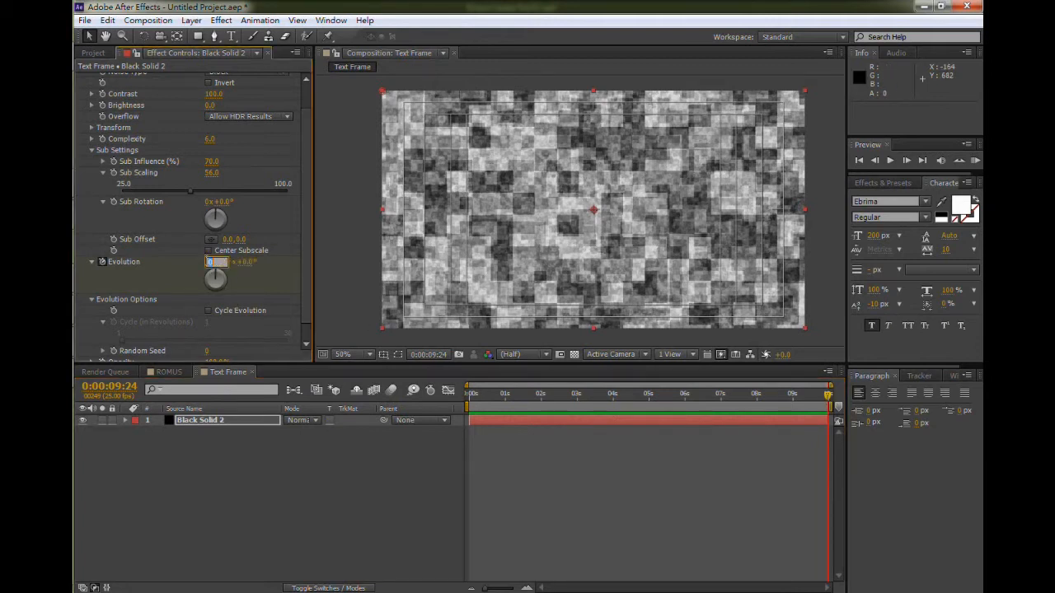
text(3)
key(Return)
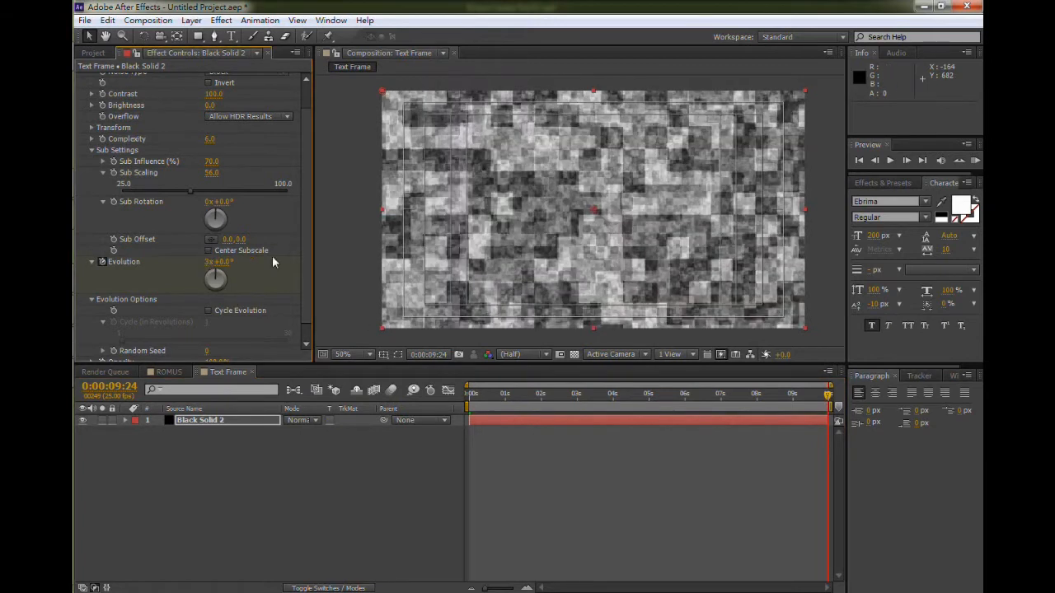
- Preview the evolving noise animation from the start
drag(498, 408, 470, 408)
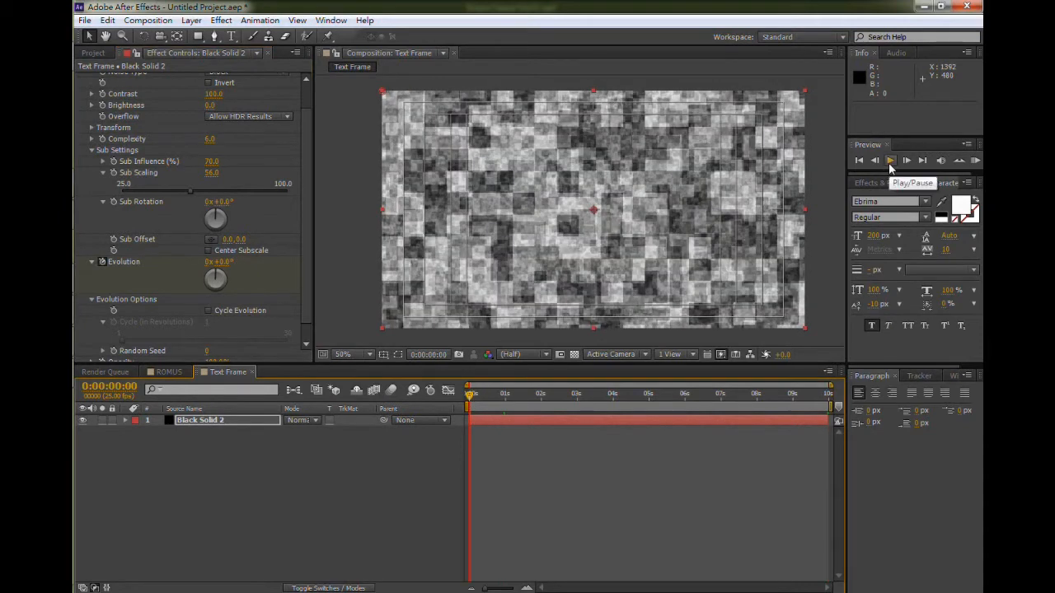
click(890, 164)
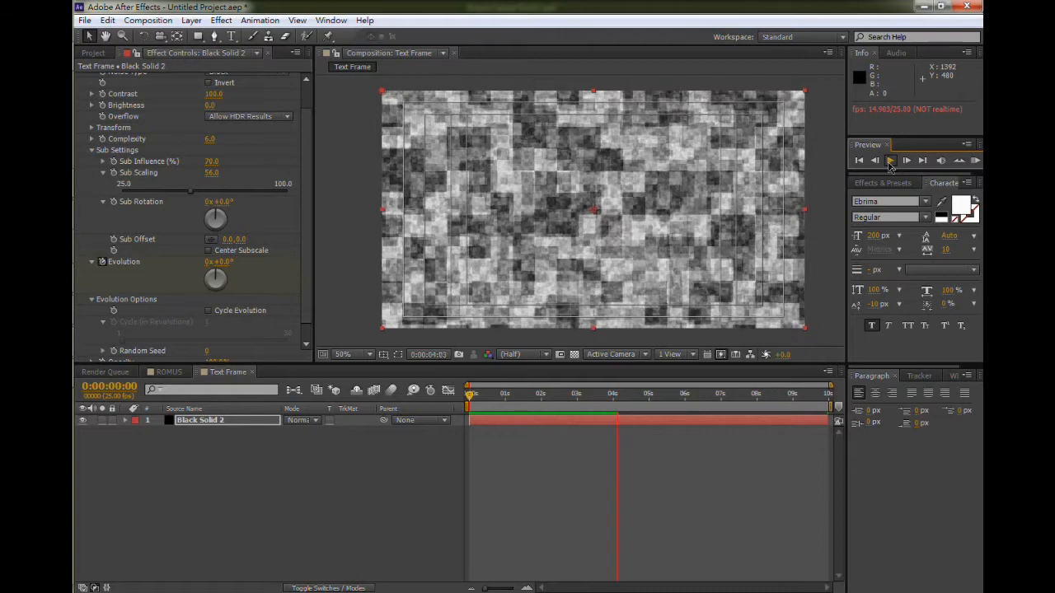
click(890, 161)
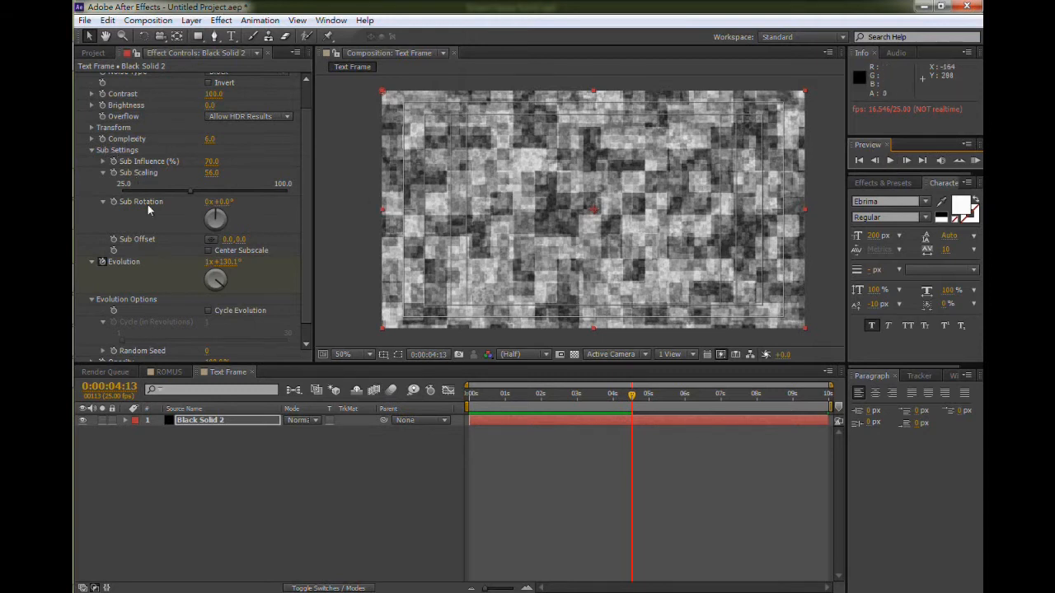
scroll(150, 208, up, 2)
scroll(150, 207, down, 2)
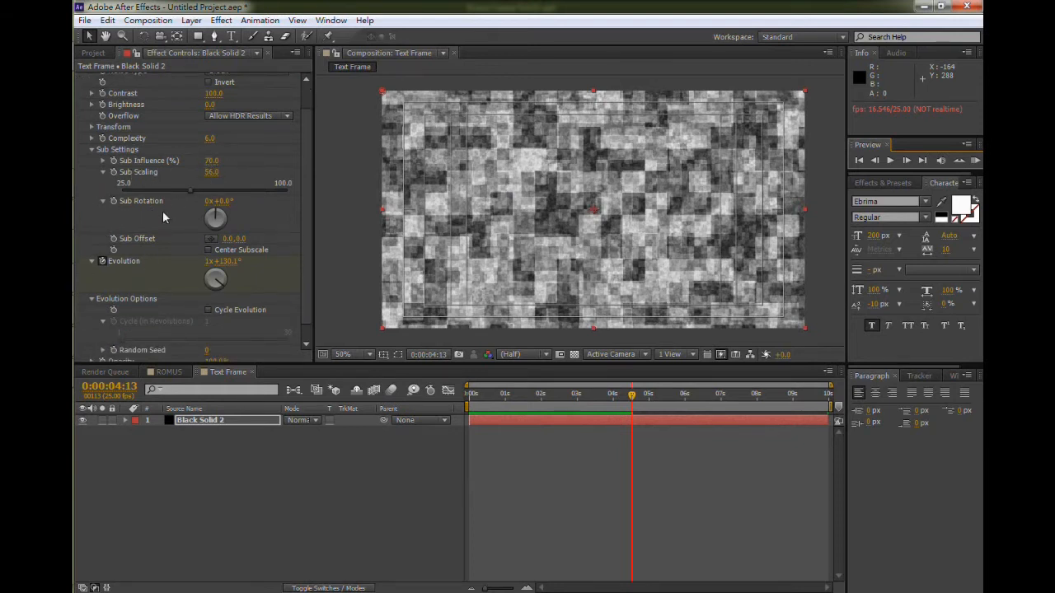
click(476, 395)
click(467, 395)
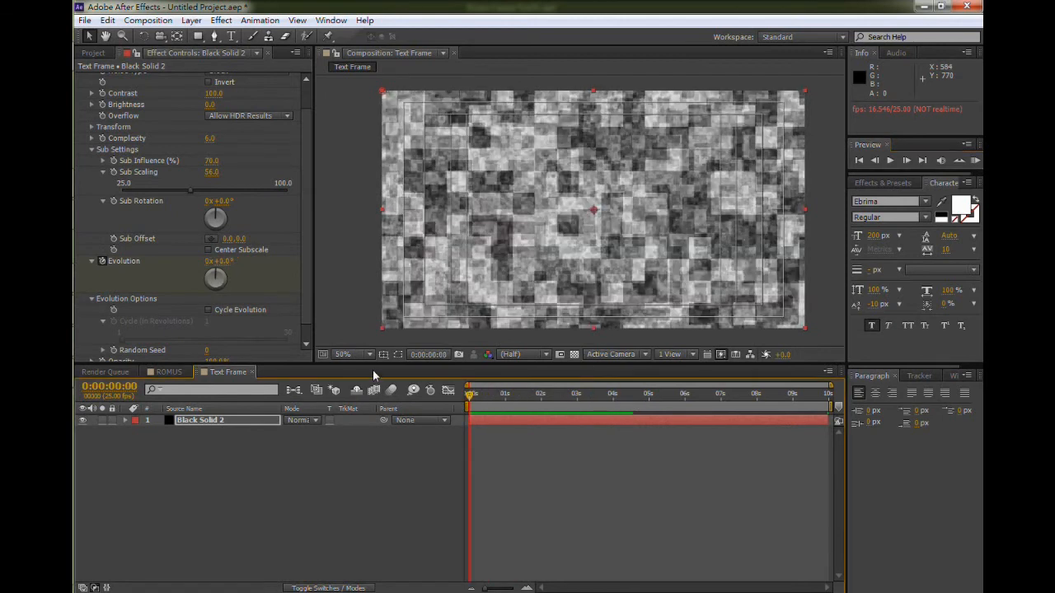
- Keyframe Sub Rotation at the start and set it to 3 revolutions at the composition end
click(115, 176)
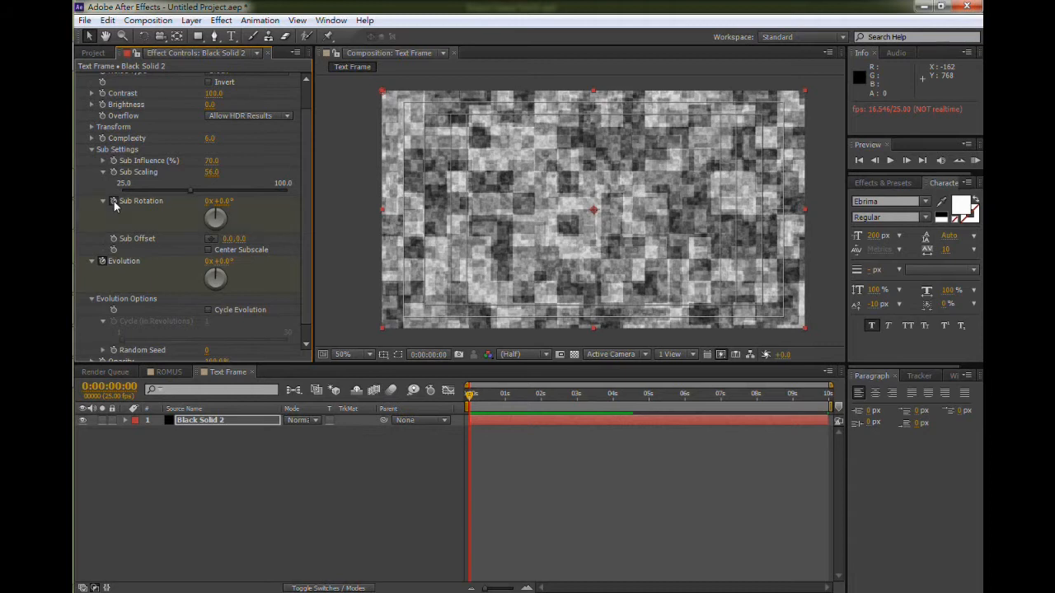
drag(470, 394, 835, 419)
click(207, 202)
text(3)
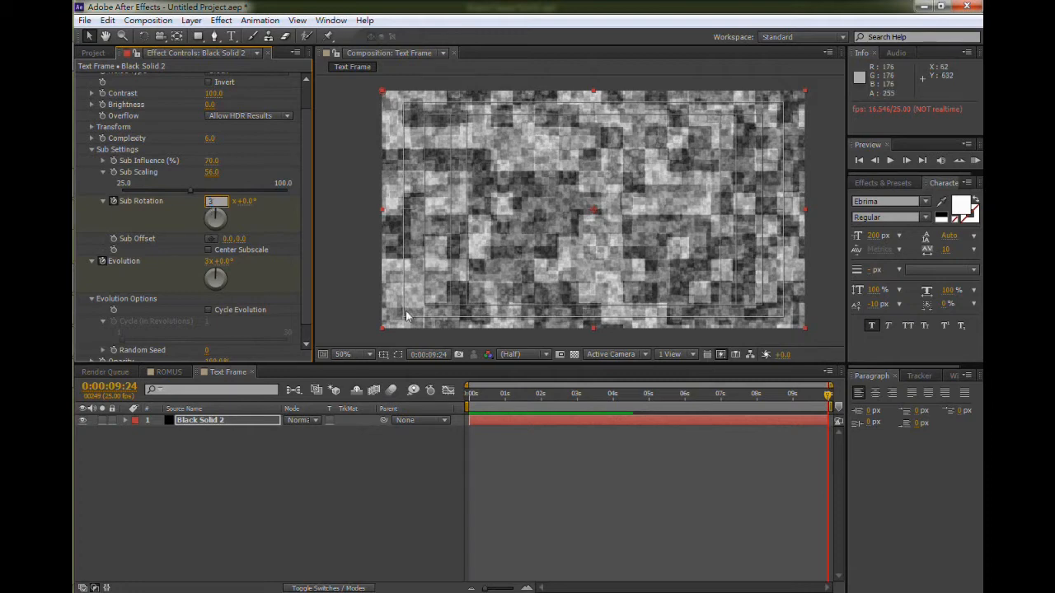
click(480, 400)
drag(480, 400, 447, 404)
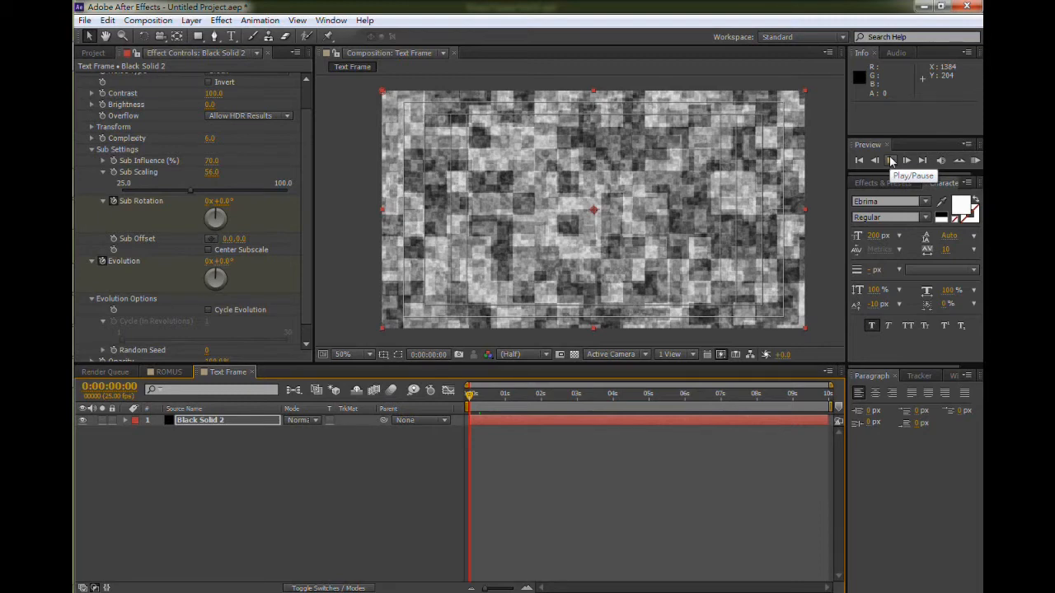
- Play back the noise background animation and return the playhead to the start
click(891, 161)
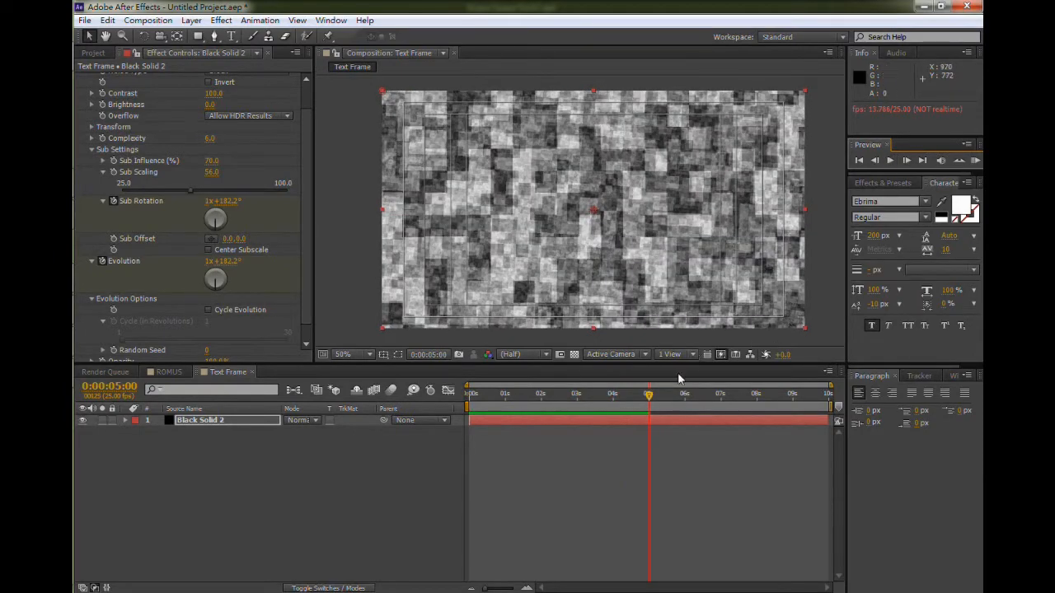
drag(650, 399, 445, 404)
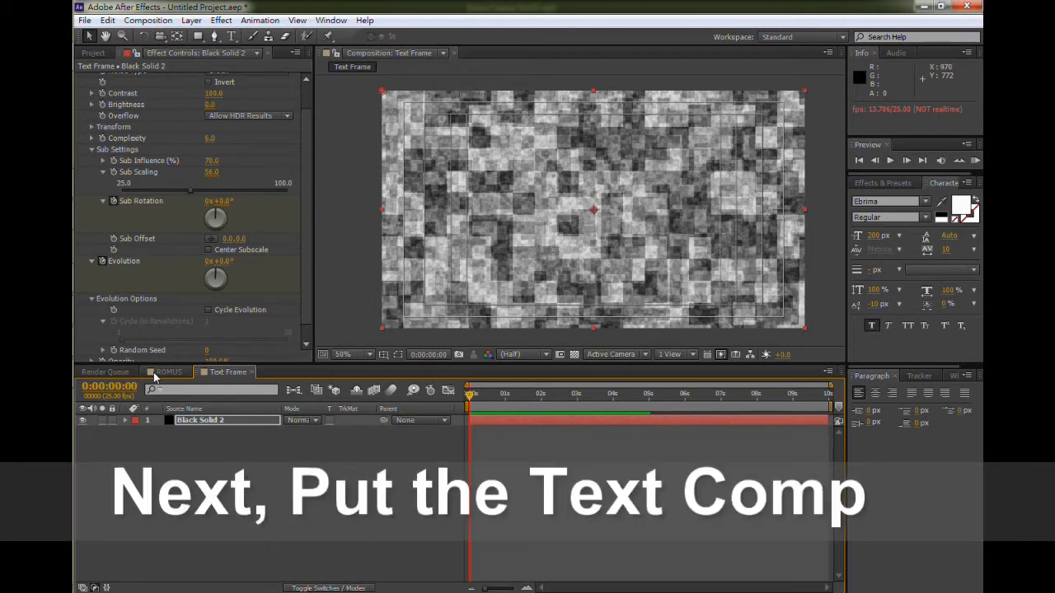
- Add ROMUS Comp 1 from the project into the Text Frame composition above the noise solid
click(154, 377)
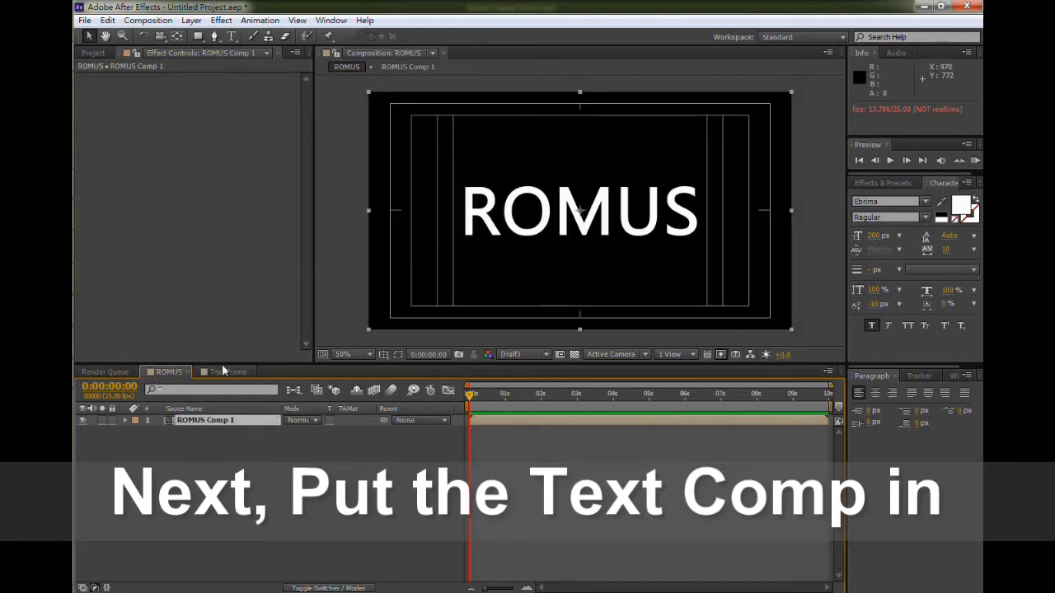
click(224, 372)
click(155, 372)
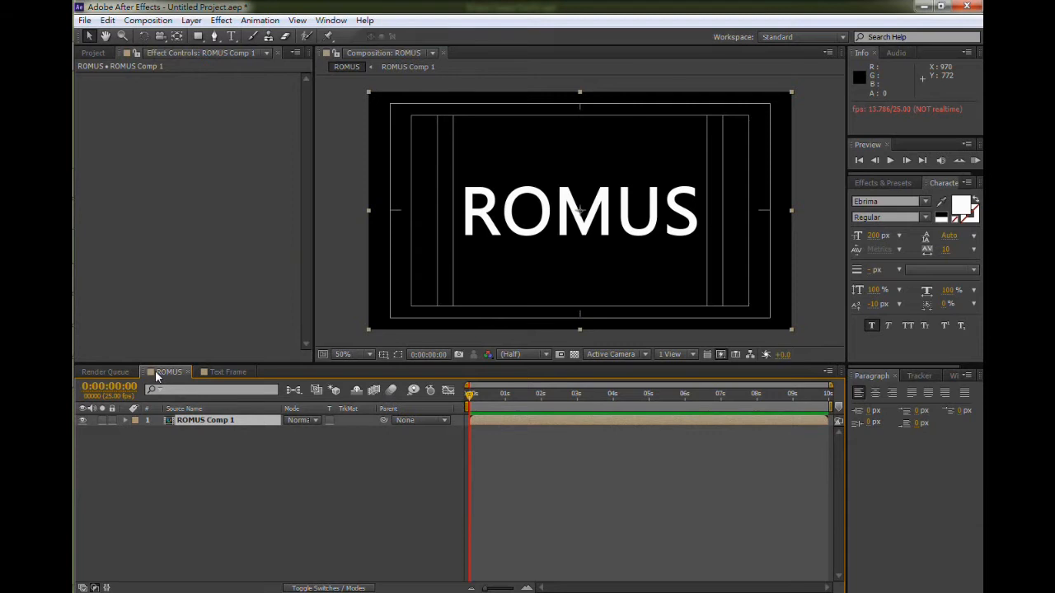
click(232, 373)
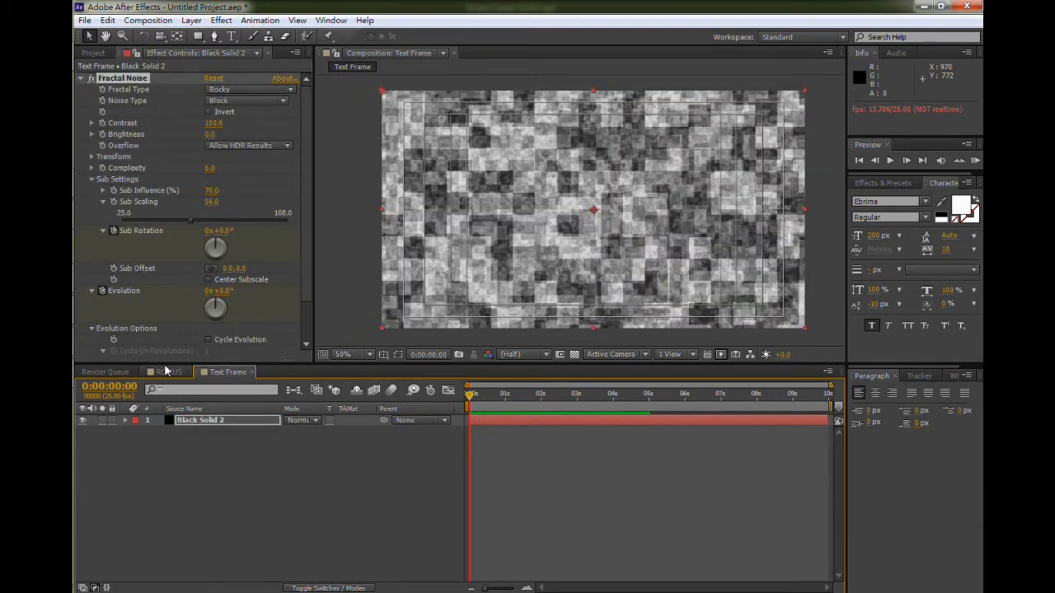
click(93, 54)
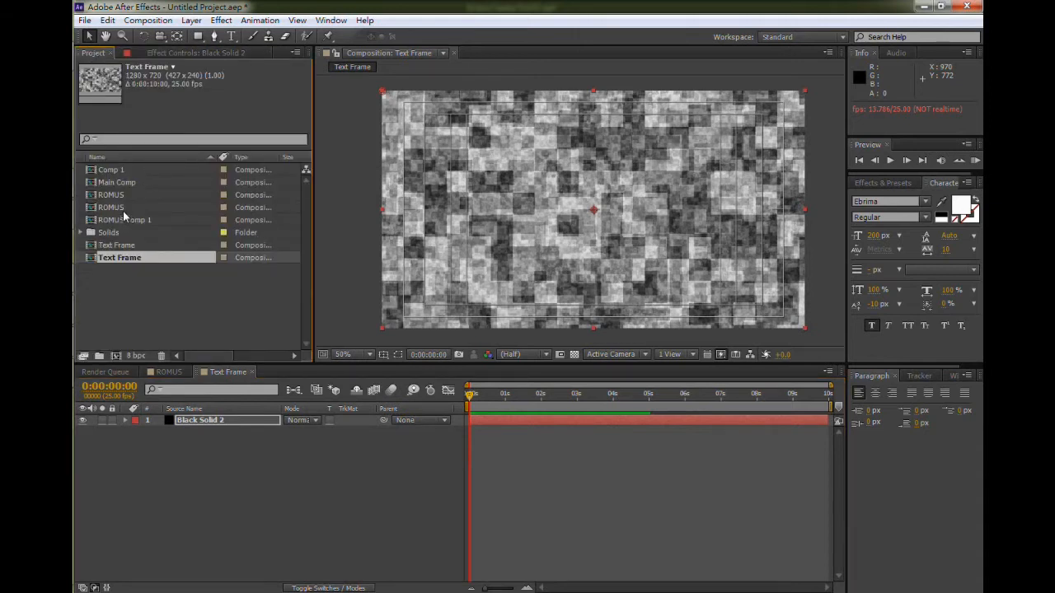
click(123, 195)
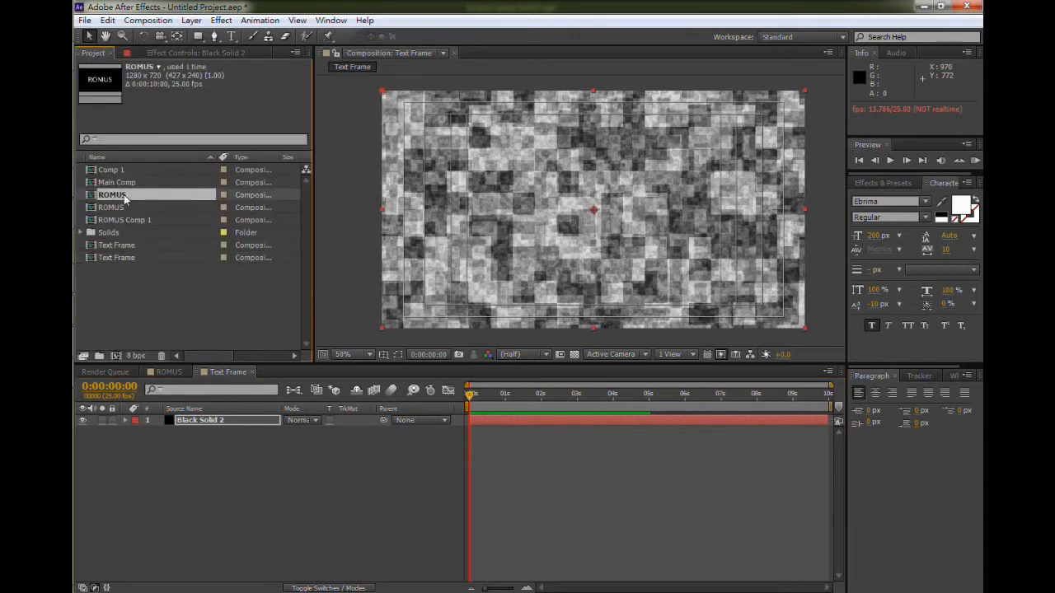
click(129, 221)
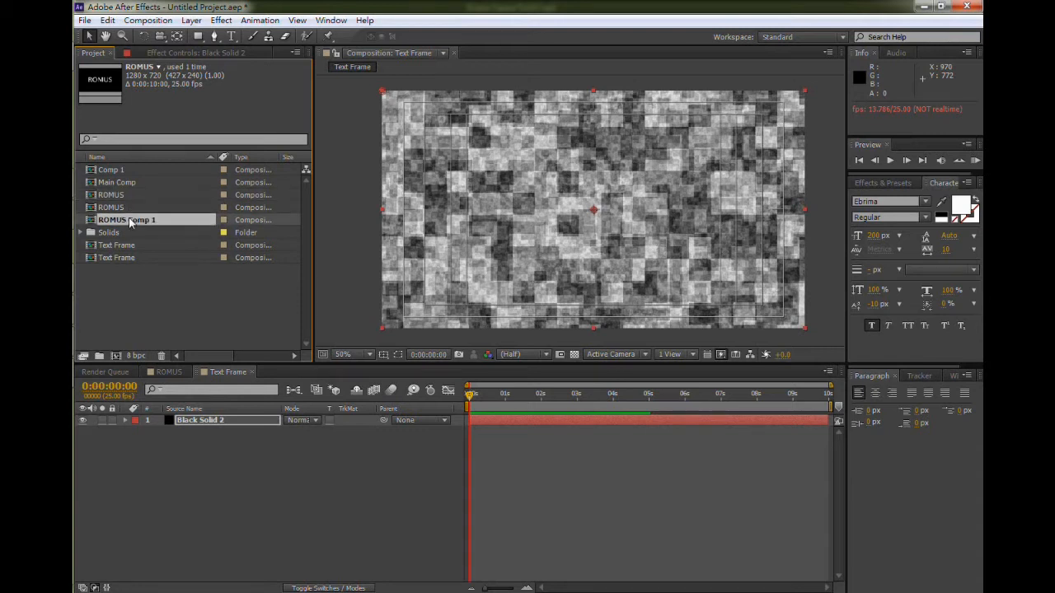
drag(129, 221, 190, 424)
- Rename the noise solid layer to Background
click(196, 431)
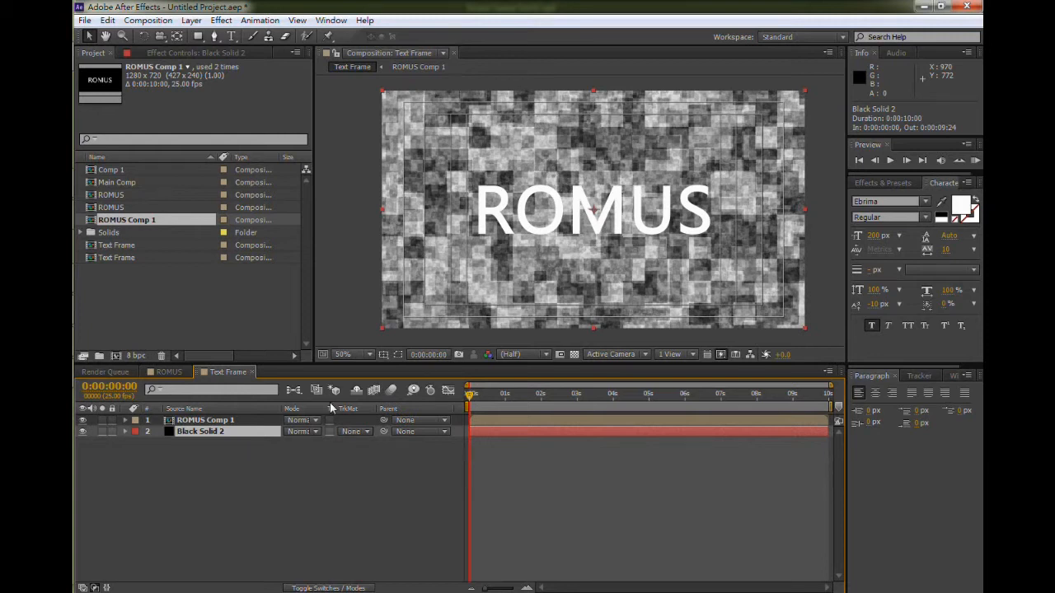
key(Return)
text(Backgor)
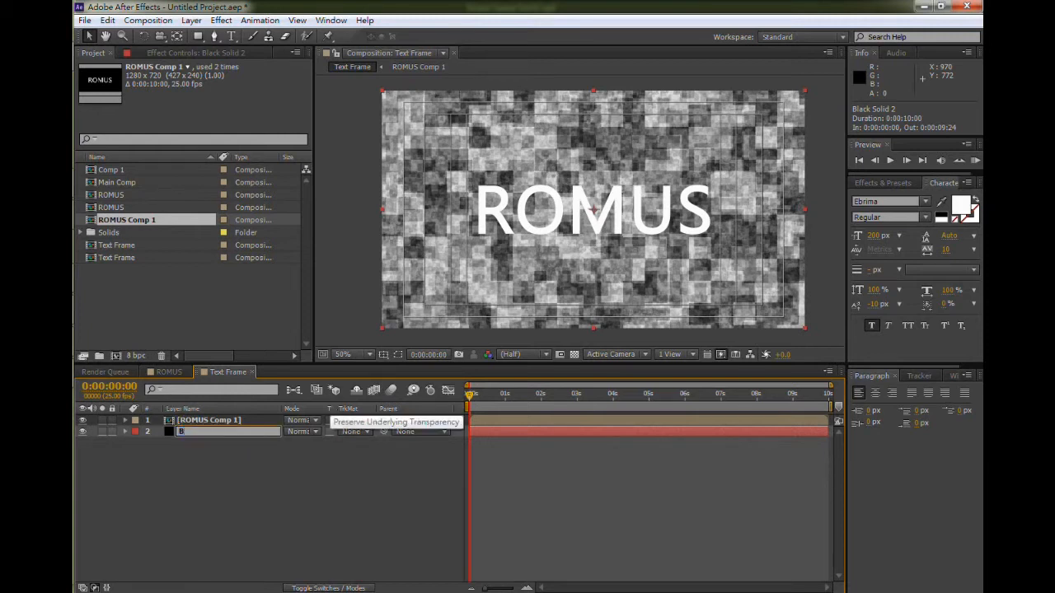
key(BackSpace)
key(BackSpace)
text(round)
key(Return)
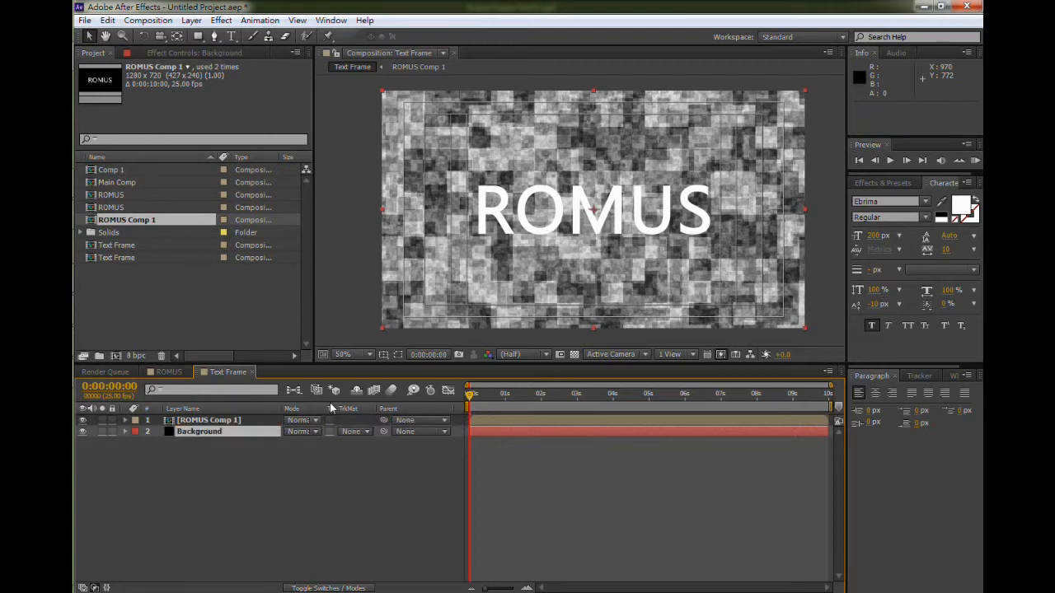
- Duplicate the Background layer and rename the copy ROMUS TEXT BG
key(ctrl+d)
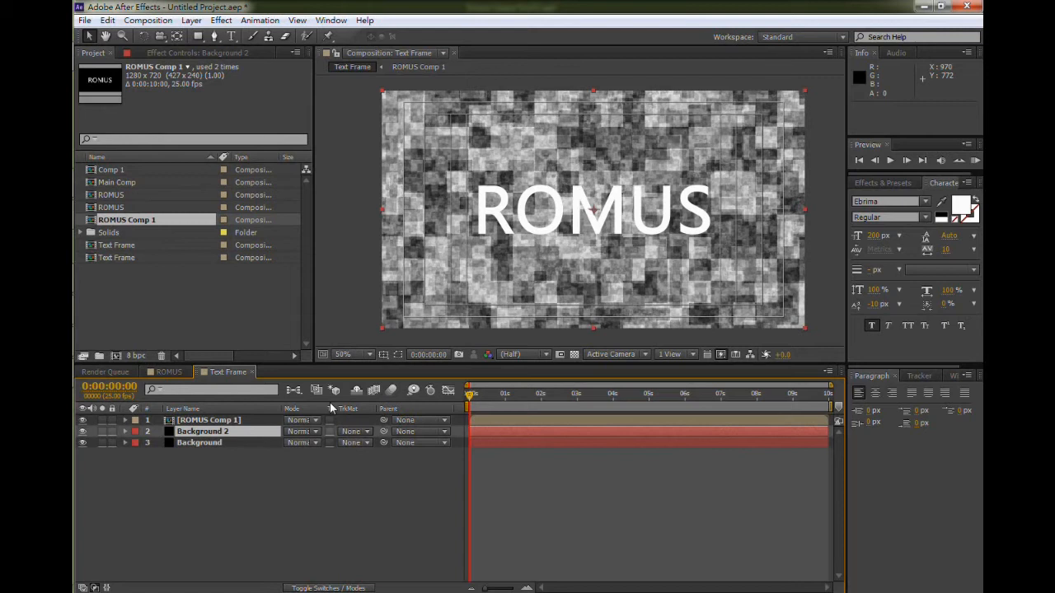
key(Return)
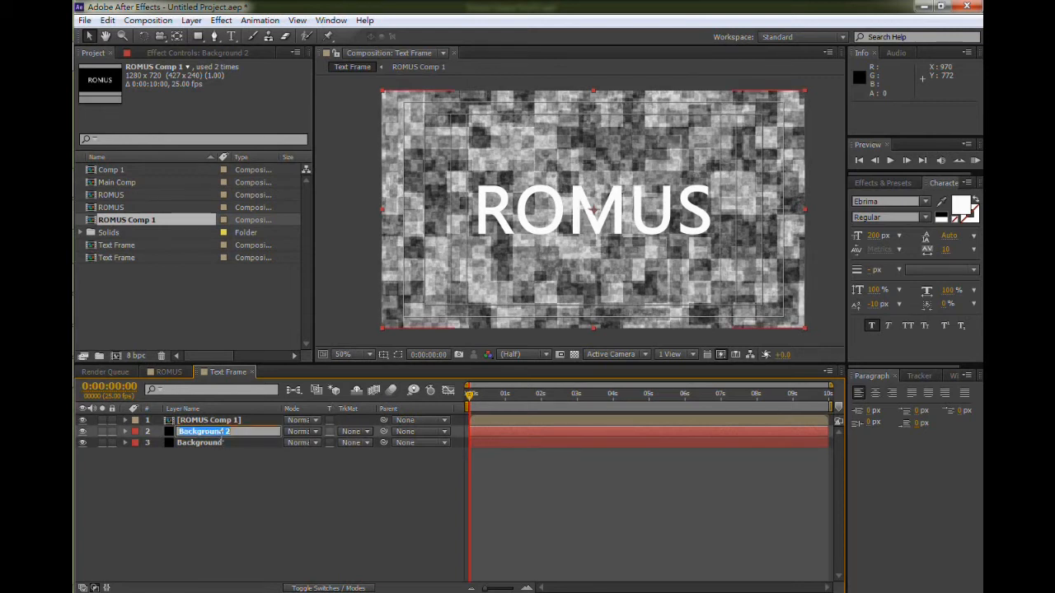
text(Ro)
text(OMUS)
text( TEXT B)
text(G)
key(Return)
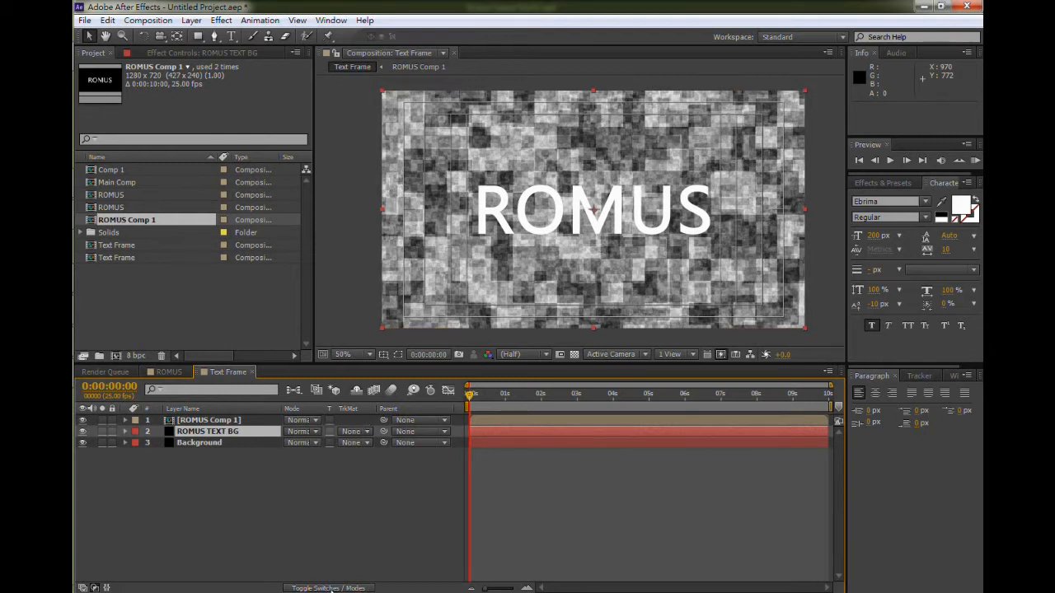
- Set ROMUS TEXT BG's track matte to Alpha Matte from ROMUS Comp 1 and hide the Background layer
click(330, 589)
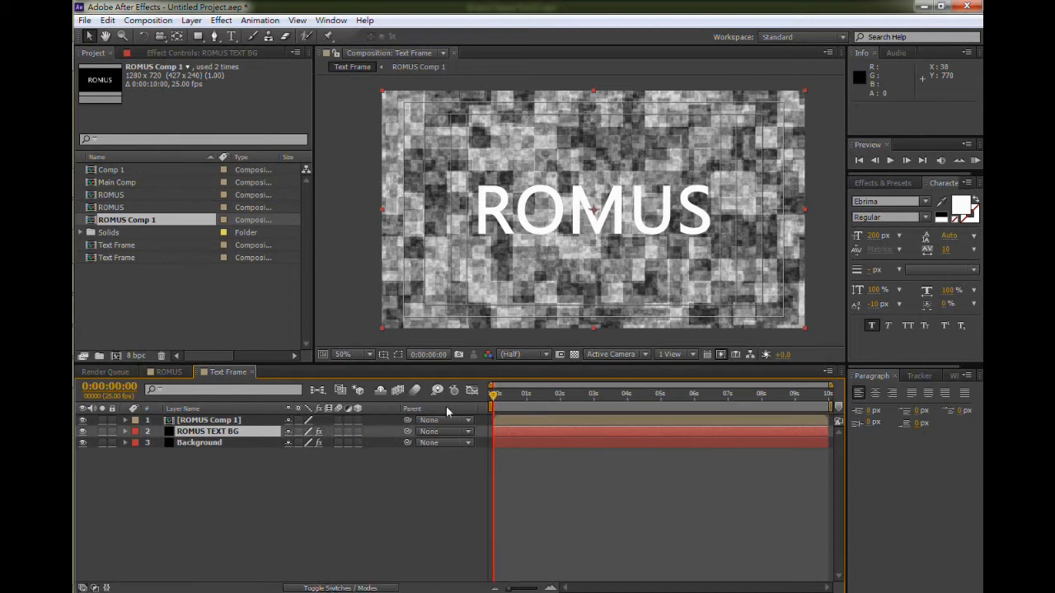
click(338, 589)
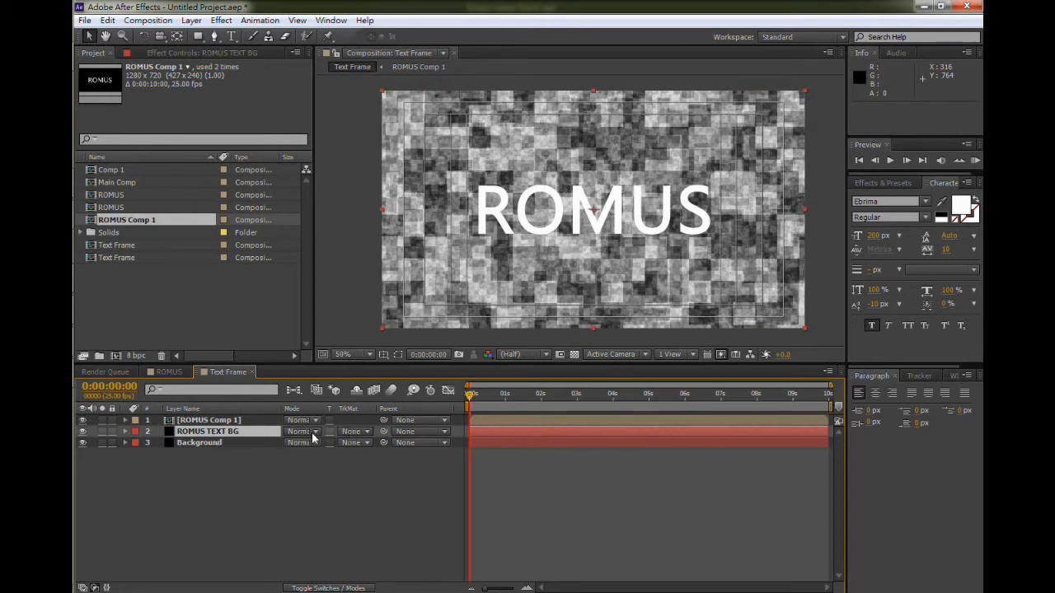
click(350, 434)
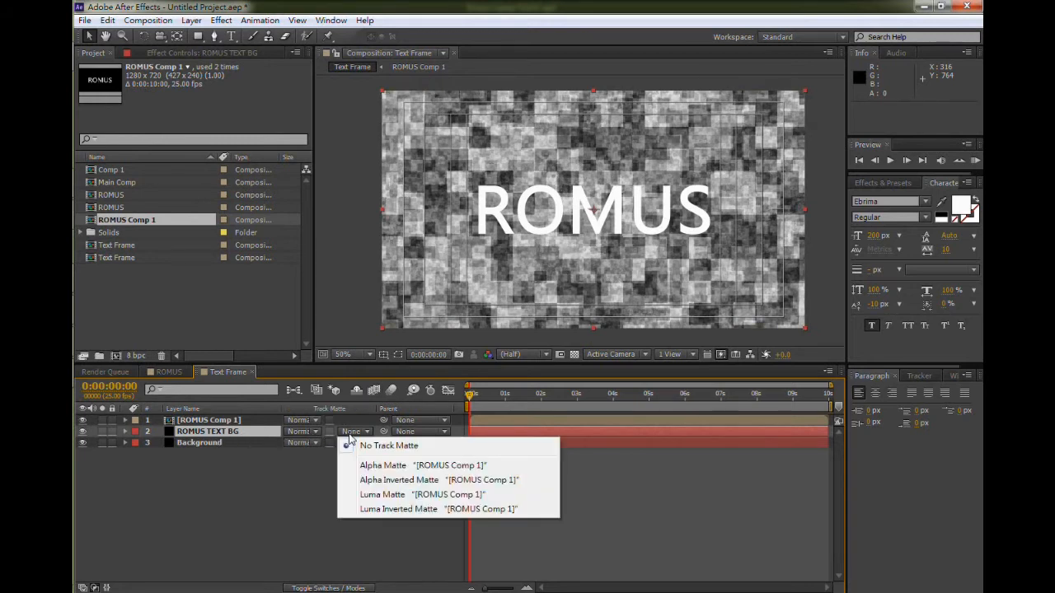
click(383, 467)
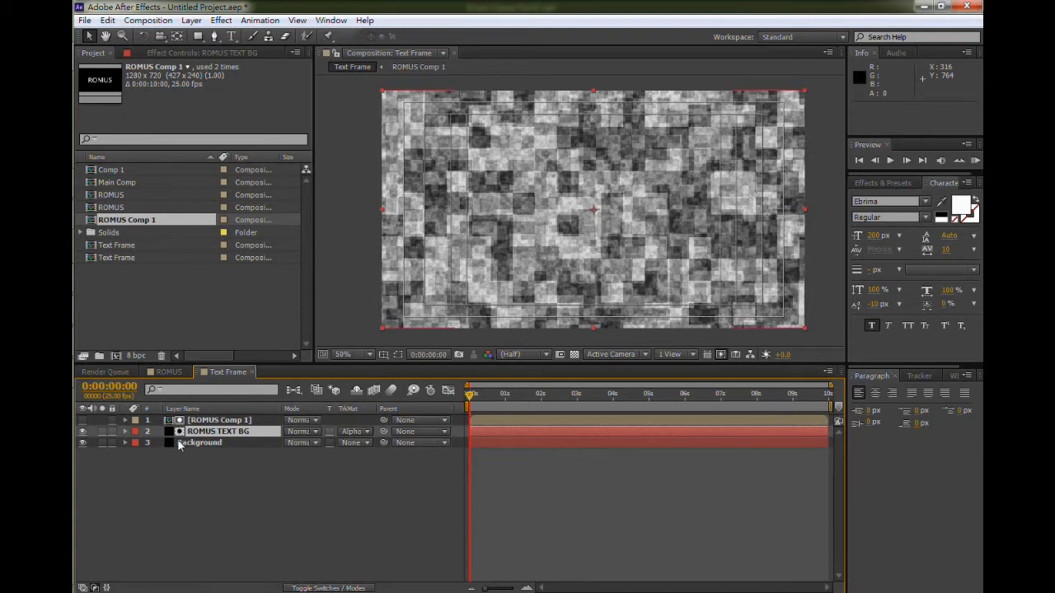
click(82, 444)
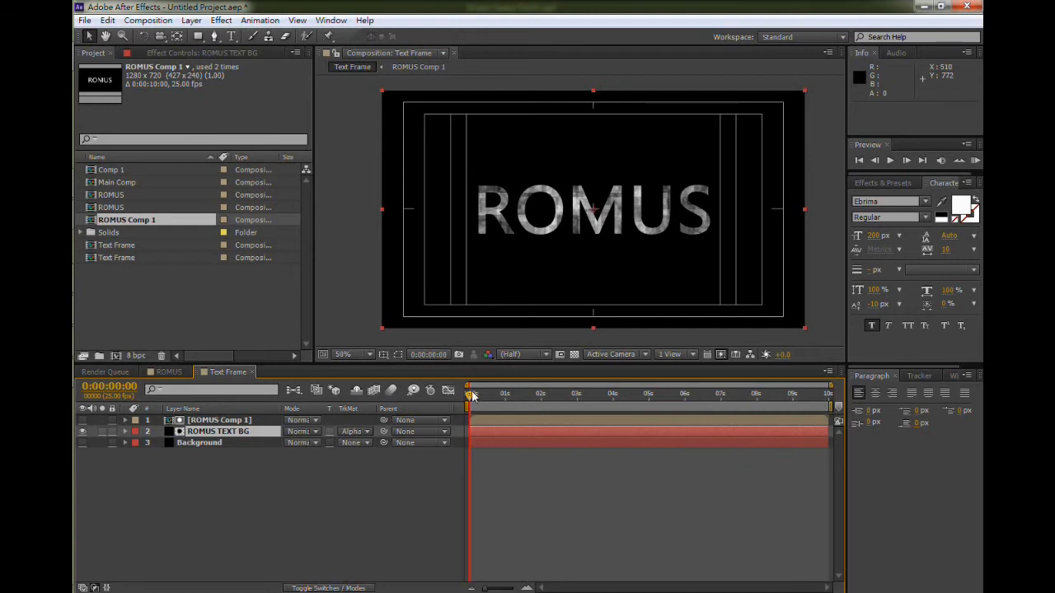
- Preview the noise-textured ROMUS text, zooming in on it, then return to the start
drag(474, 395, 536, 396)
key(Home)
key(period)
key(period)
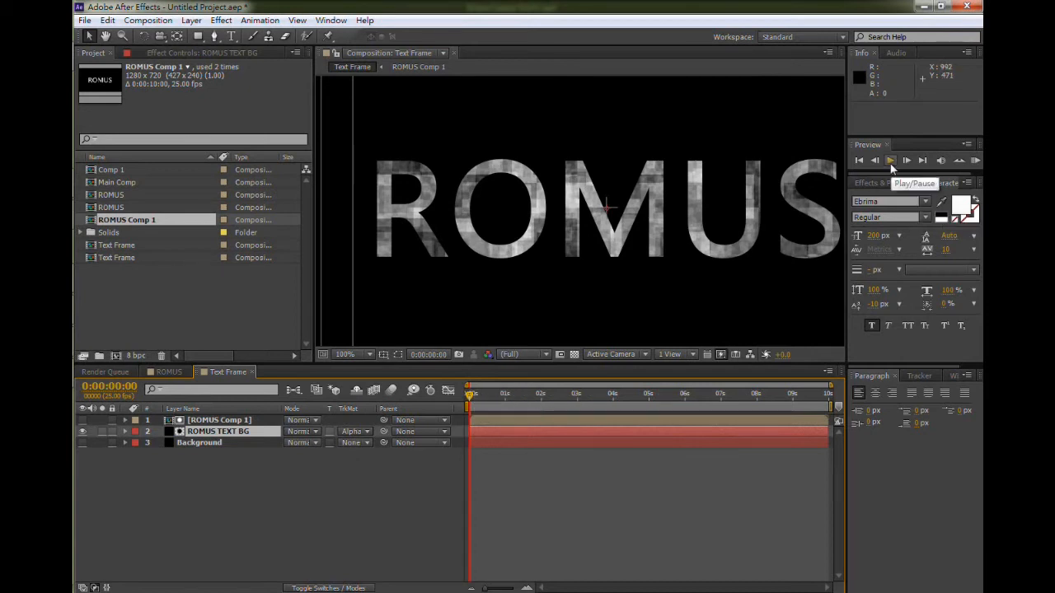
scroll(723, 193, down, 2)
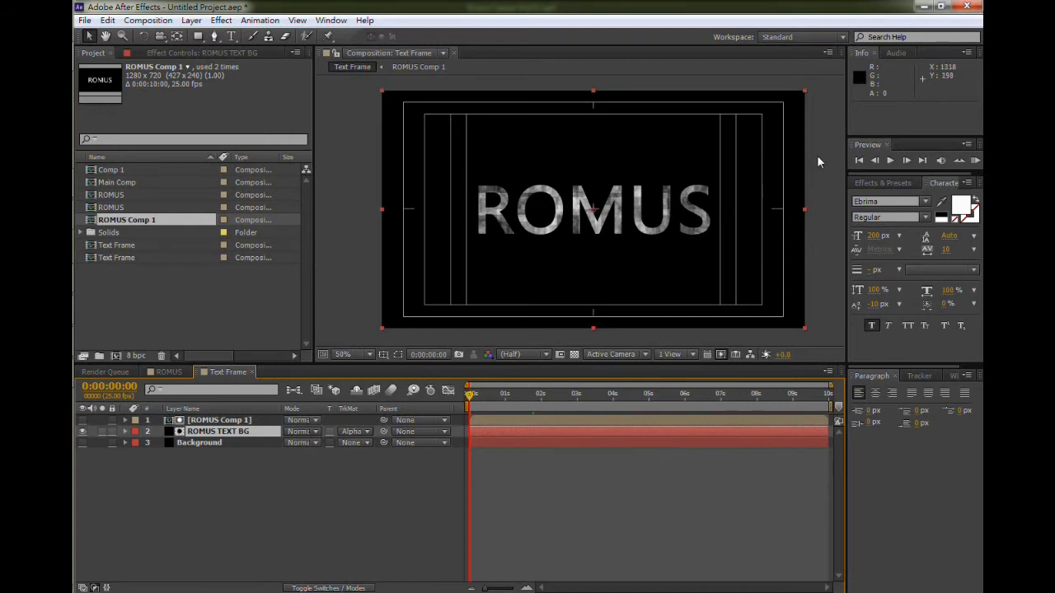
click(890, 161)
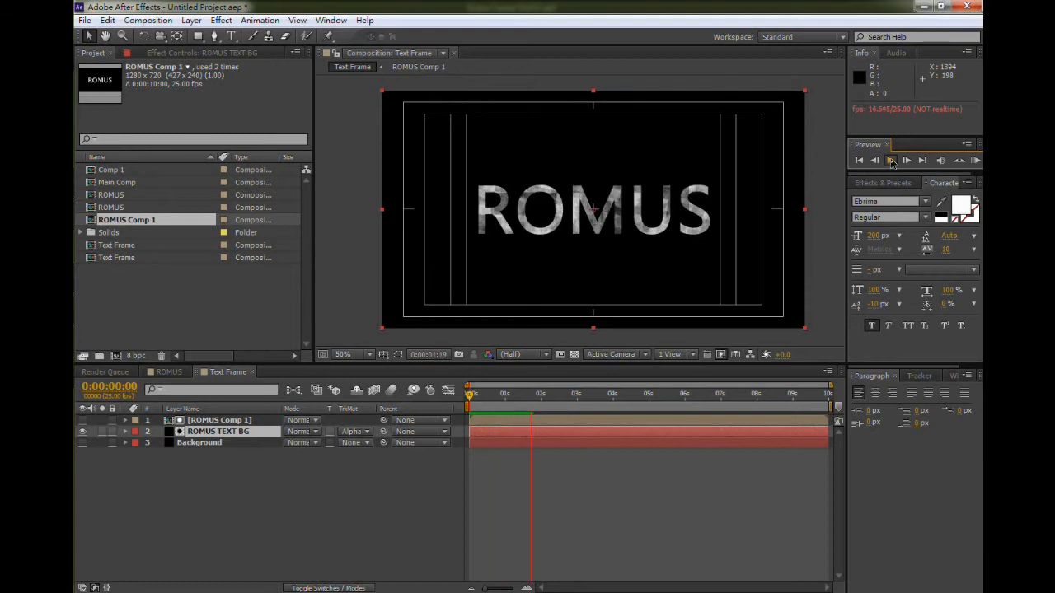
click(891, 161)
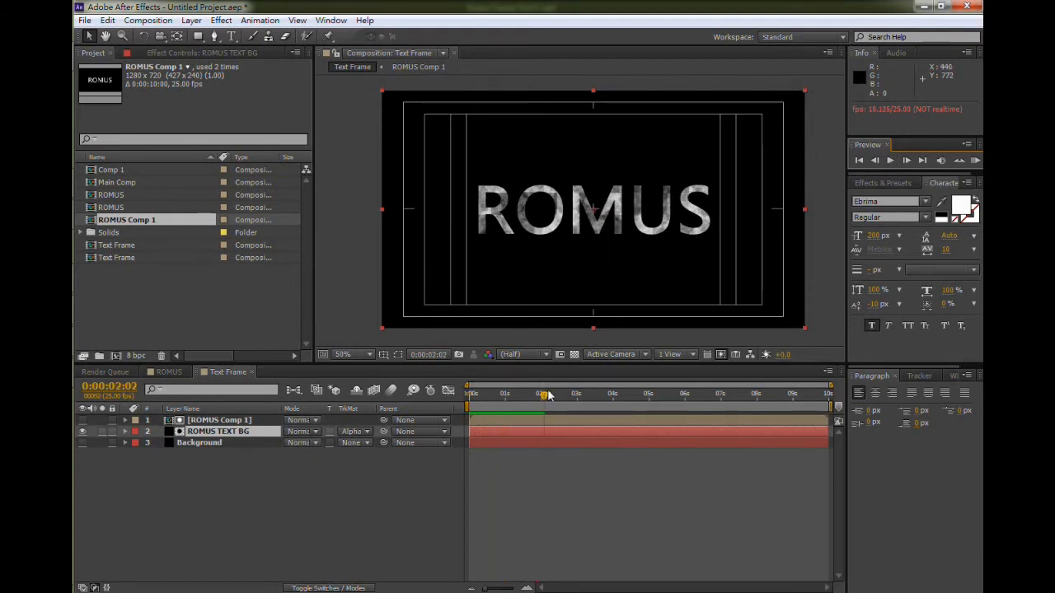
drag(545, 395, 464, 394)
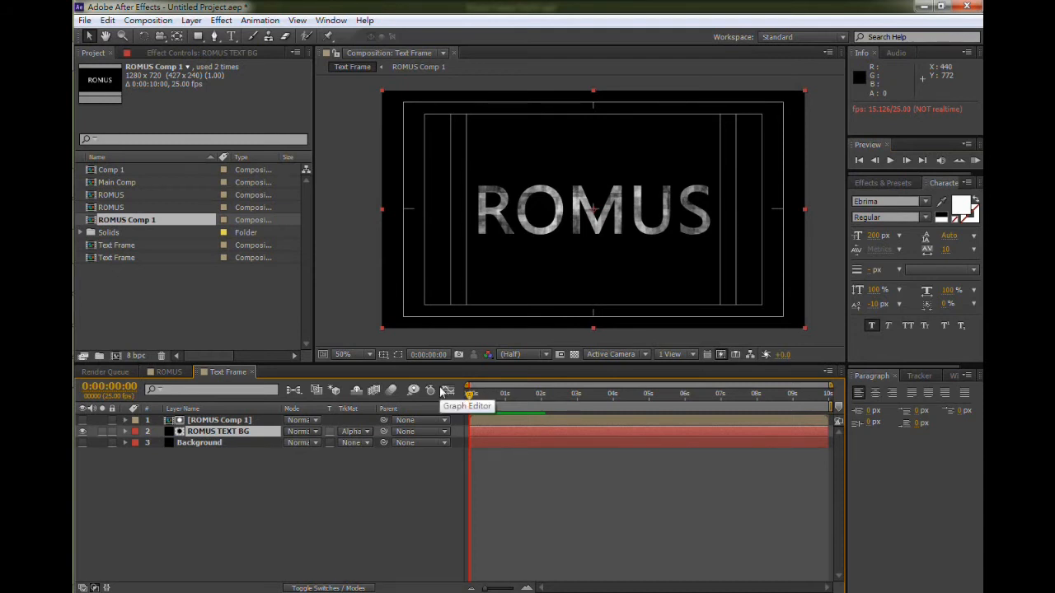
- Keyframe ROMUS Comp 1's Opacity to fade from 0% at 0:00:02:00 to 100% at 0:00:04:00
click(219, 422)
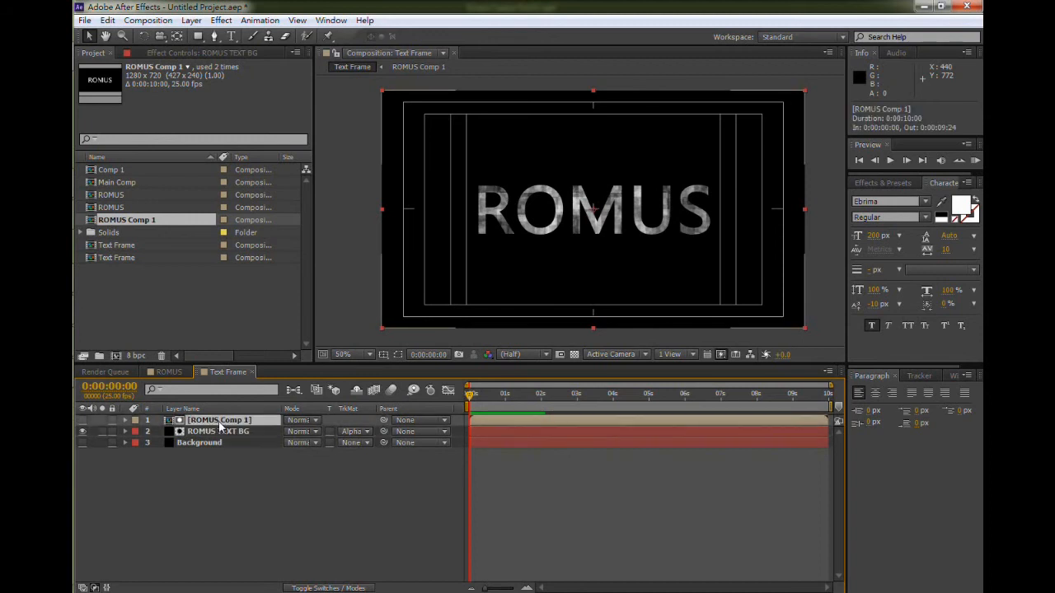
key(t)
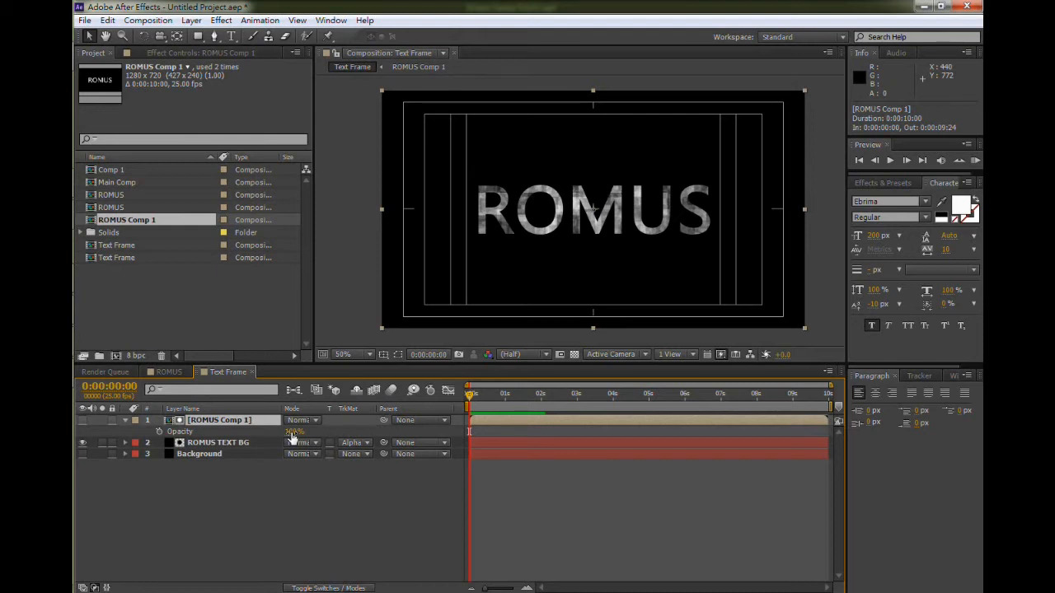
drag(290, 431, 270, 431)
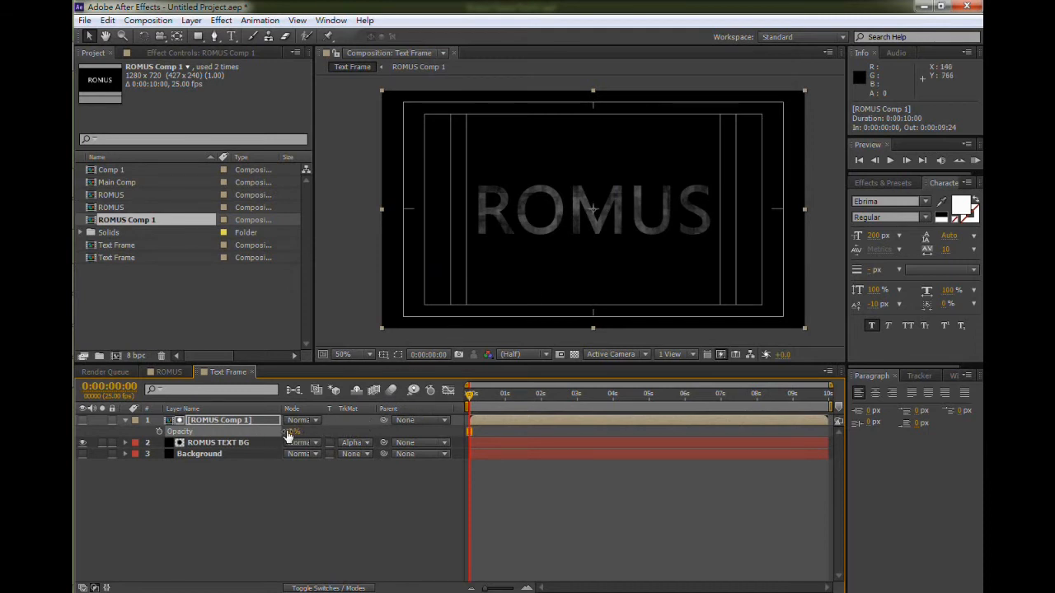
drag(291, 431, 328, 431)
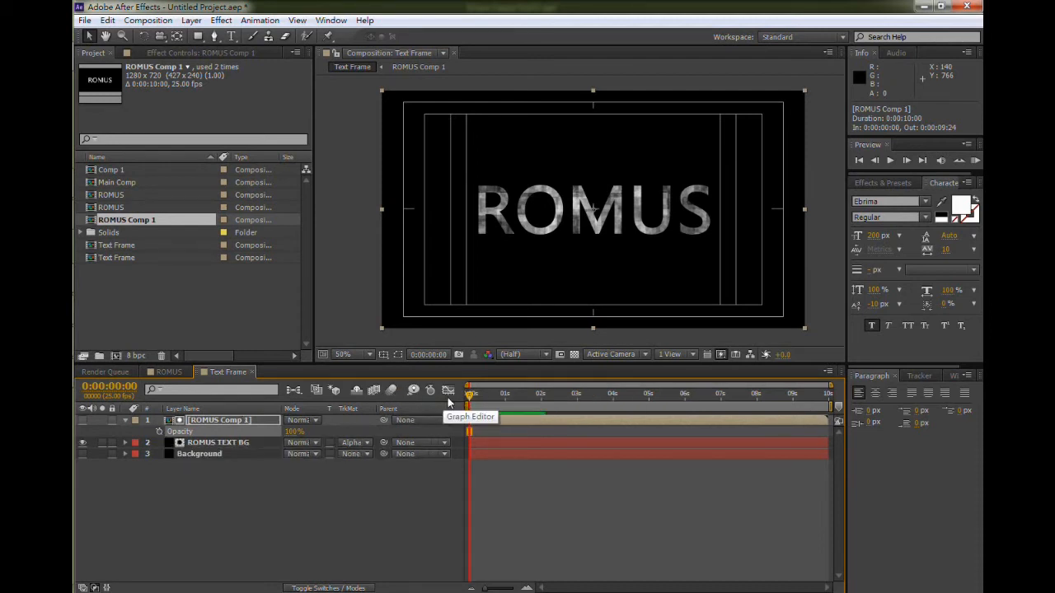
click(487, 395)
drag(486, 398, 541, 395)
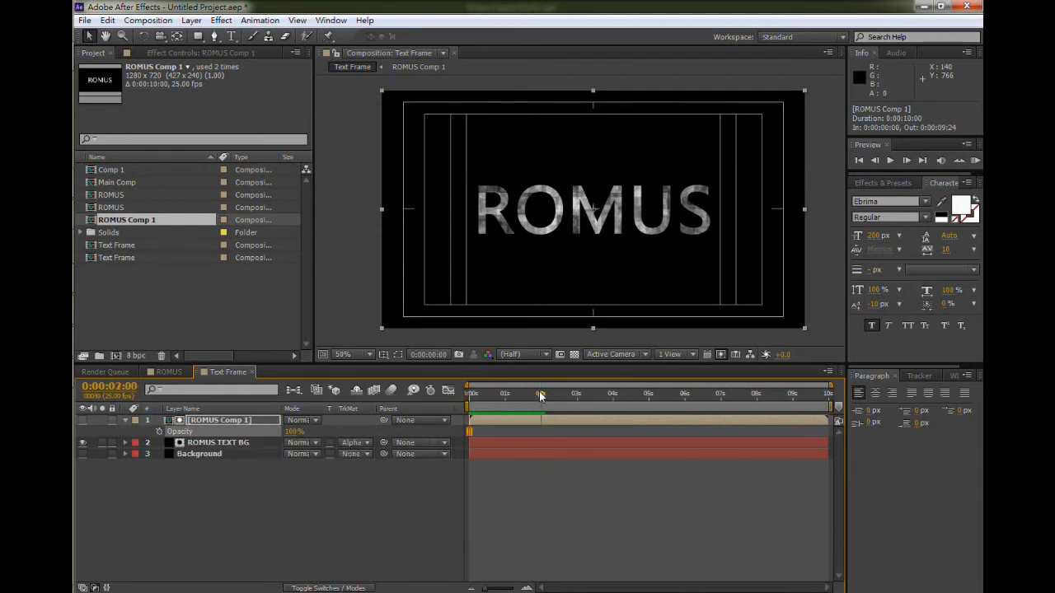
click(160, 433)
drag(295, 437, 198, 442)
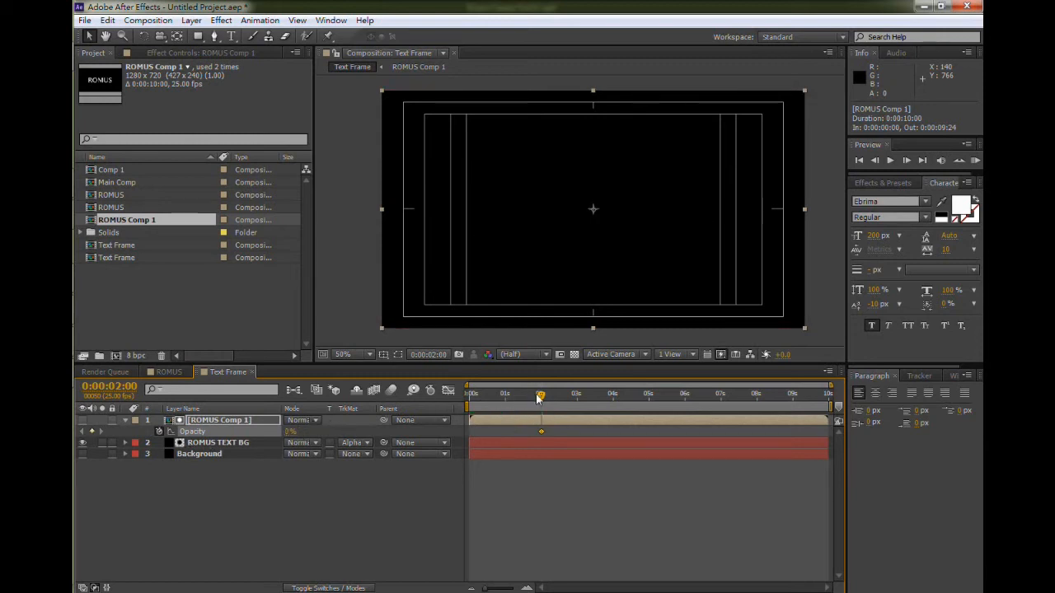
drag(541, 394, 612, 394)
drag(289, 431, 436, 430)
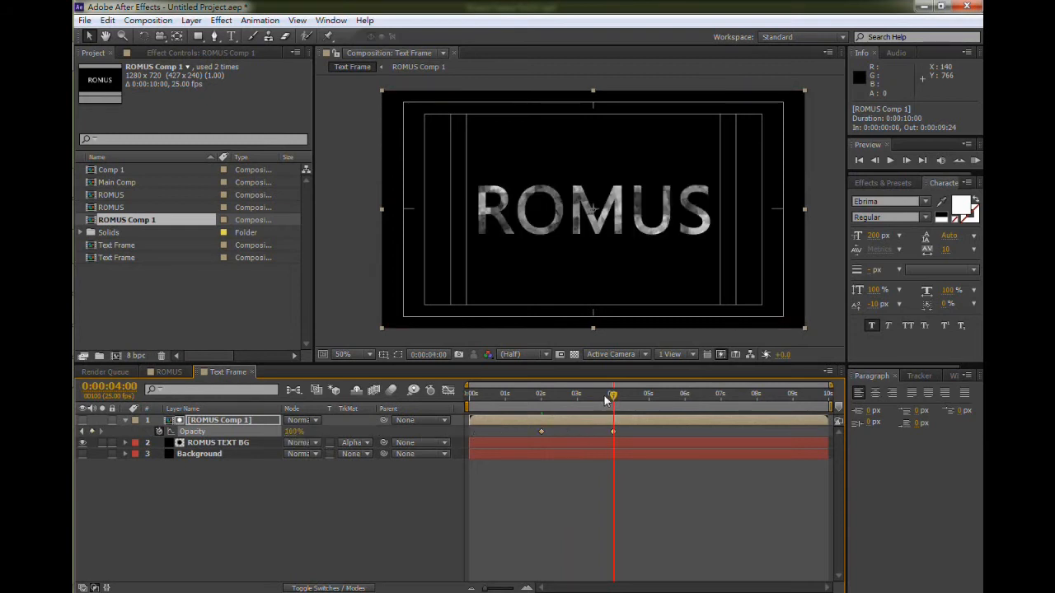
- Scrub back near the start and preview the text fade-in
drag(612, 397, 517, 404)
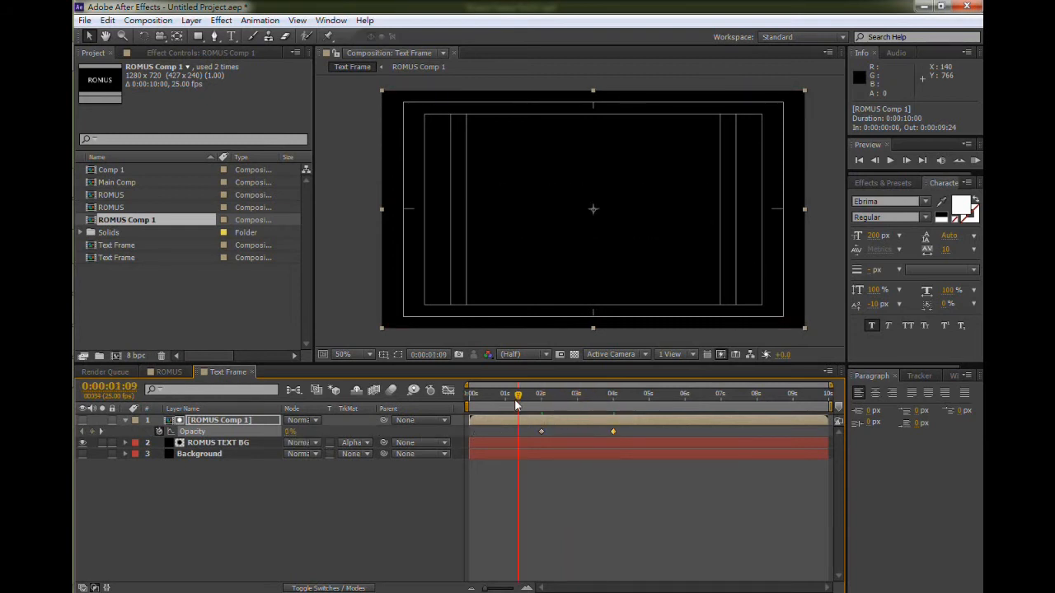
drag(517, 401, 483, 400)
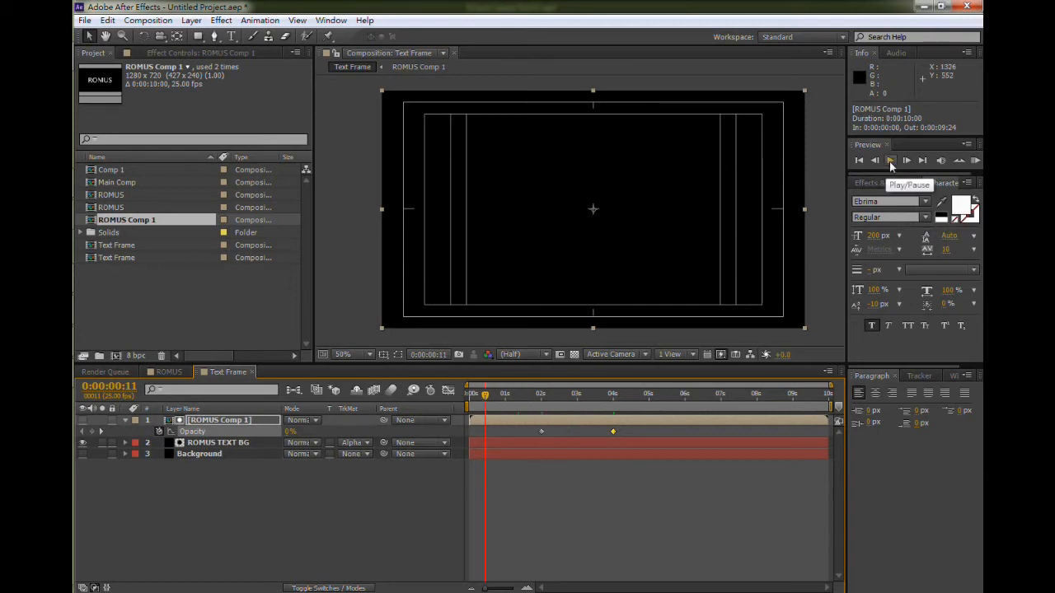
click(890, 162)
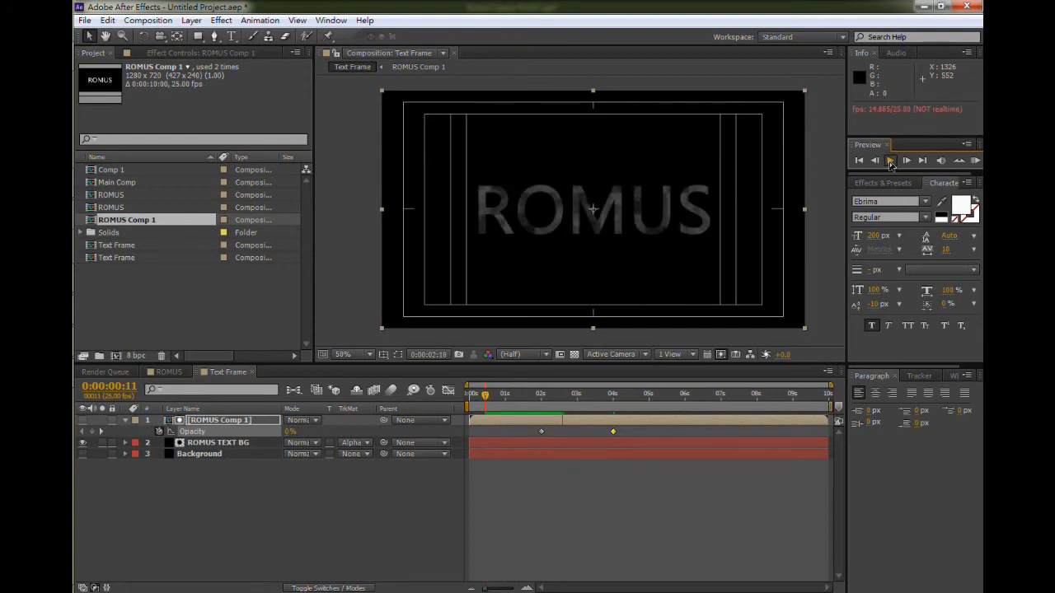
click(890, 161)
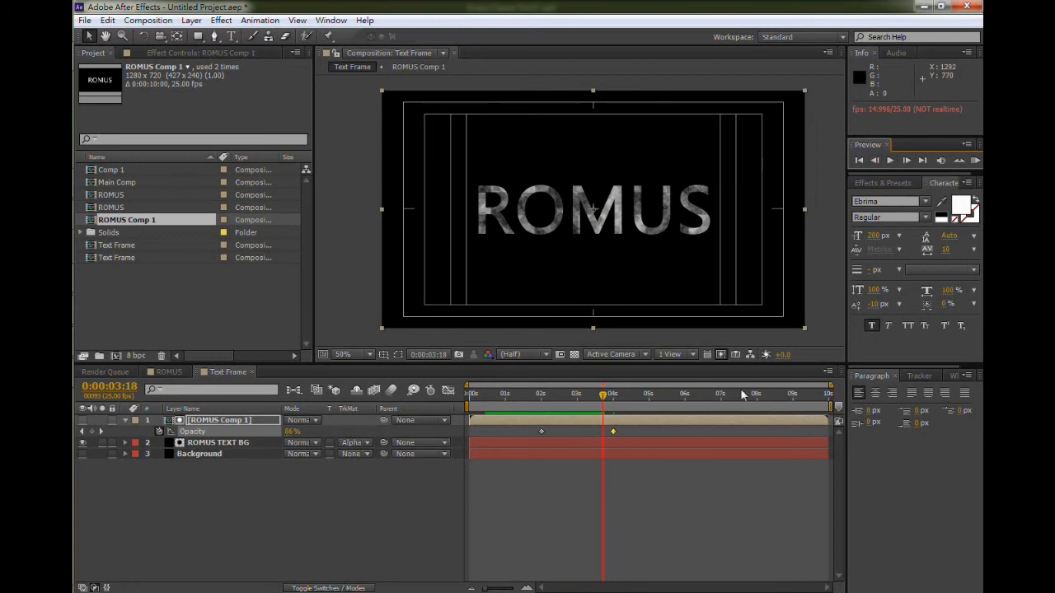
- Show the Background layer and keyframe its Opacity from 100% at 0:00:00:00 to 0% at 0:00:02:13
click(217, 455)
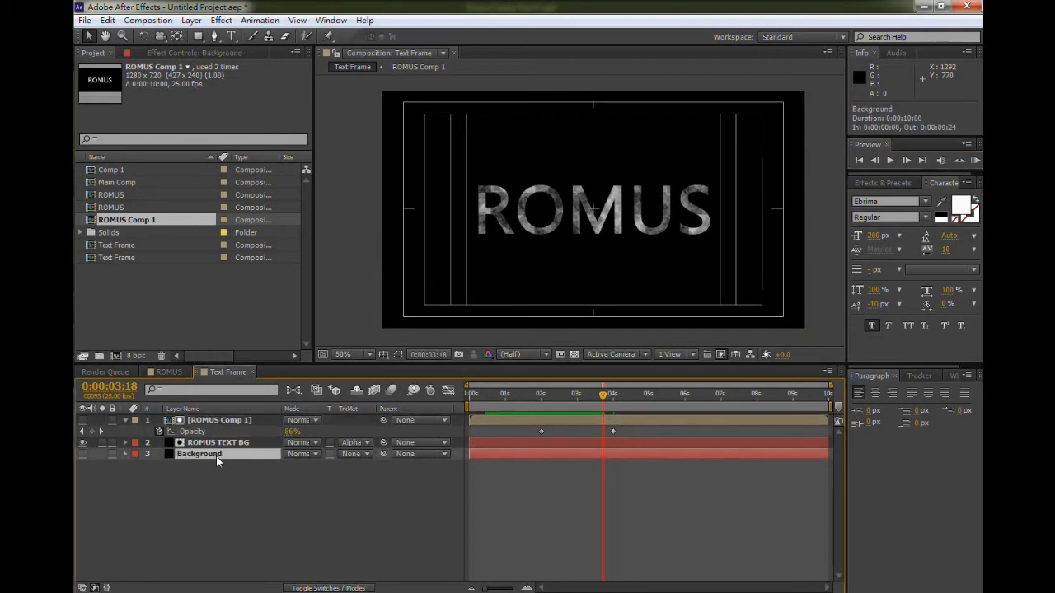
key(t)
drag(599, 401, 466, 407)
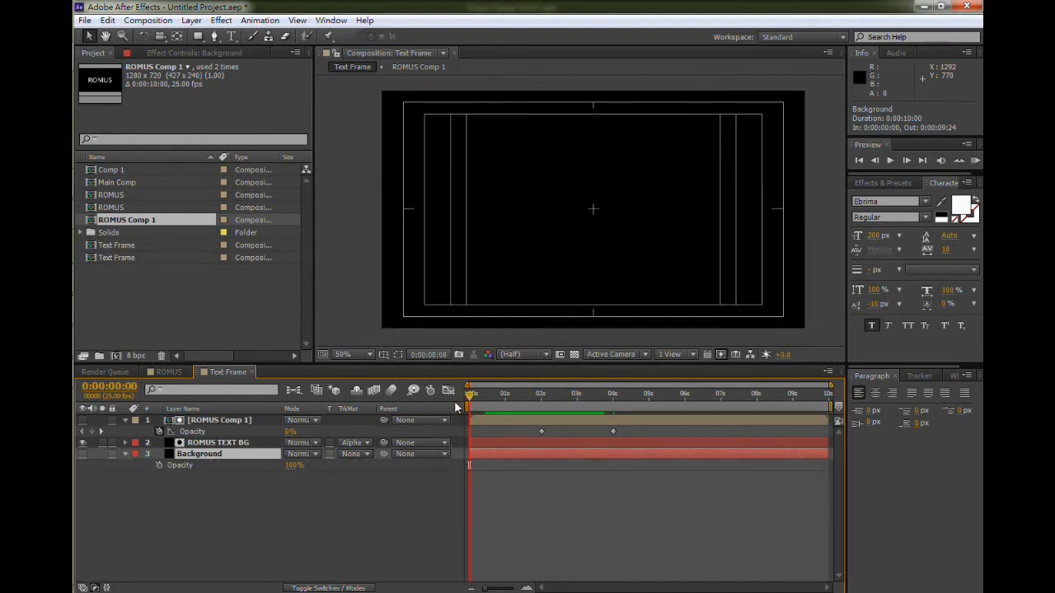
click(81, 455)
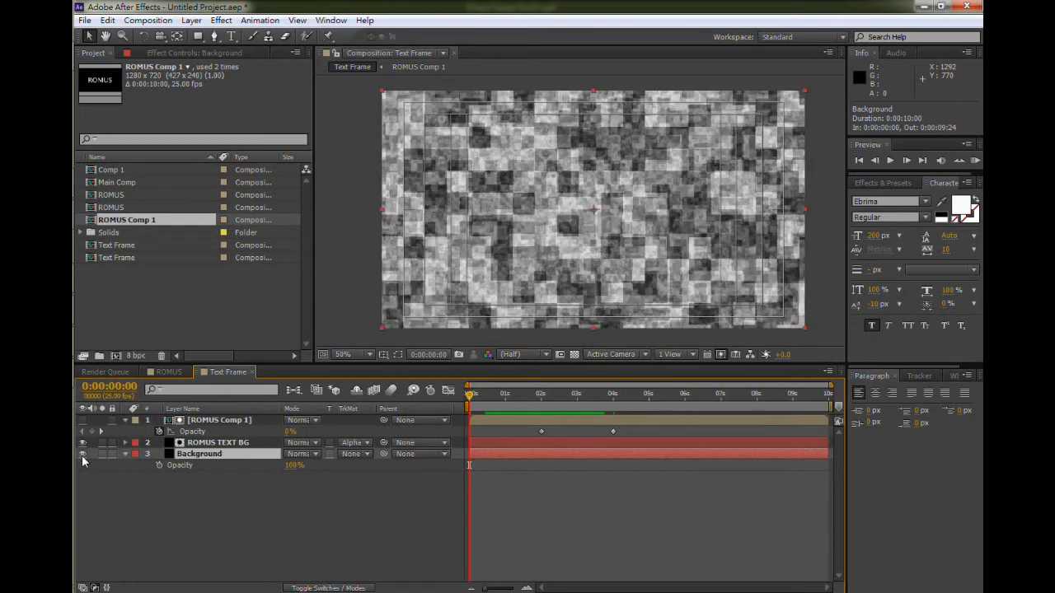
click(159, 465)
drag(471, 398, 554, 405)
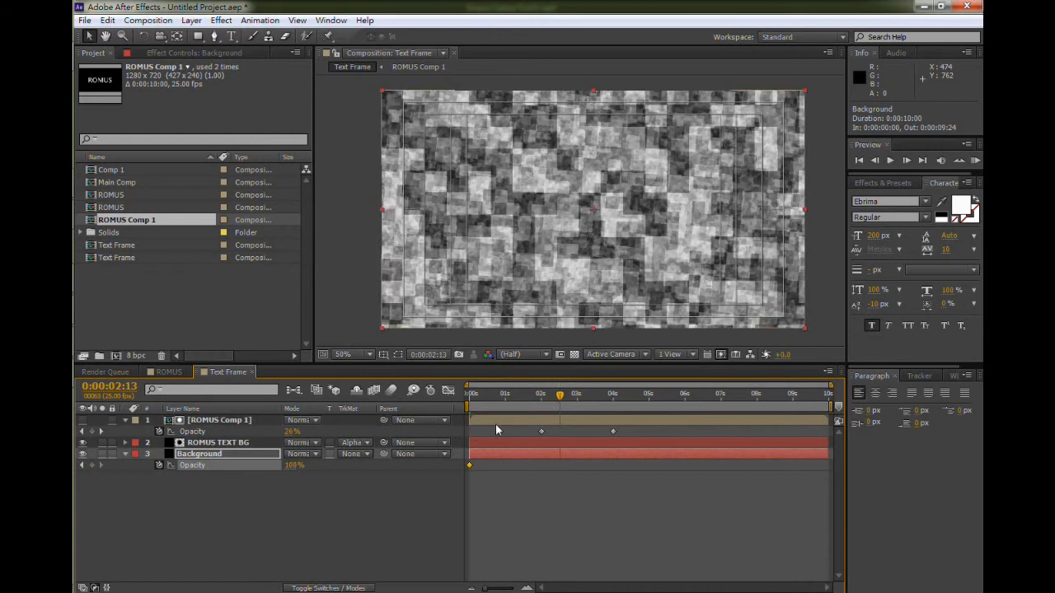
drag(294, 466, 219, 470)
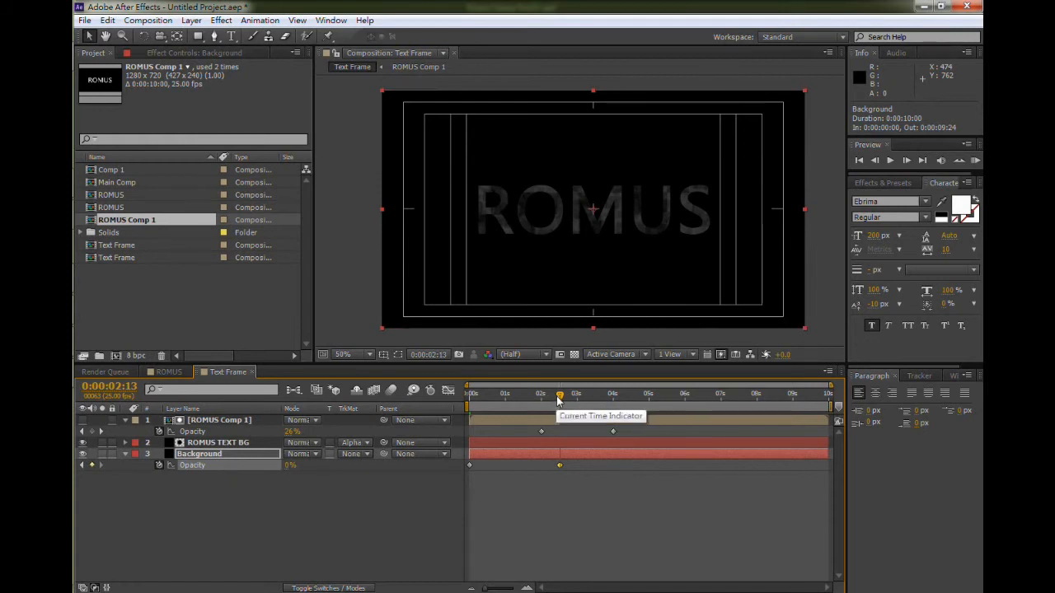
- Return to the start and preview the background fading out behind the text
drag(558, 397, 452, 398)
click(889, 164)
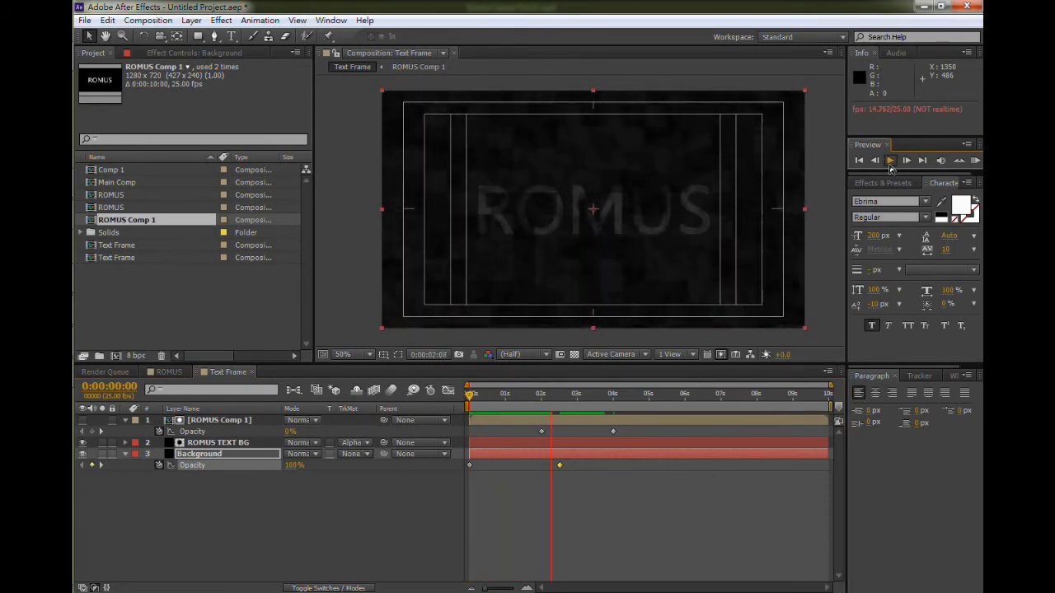
click(537, 404)
drag(539, 410, 467, 394)
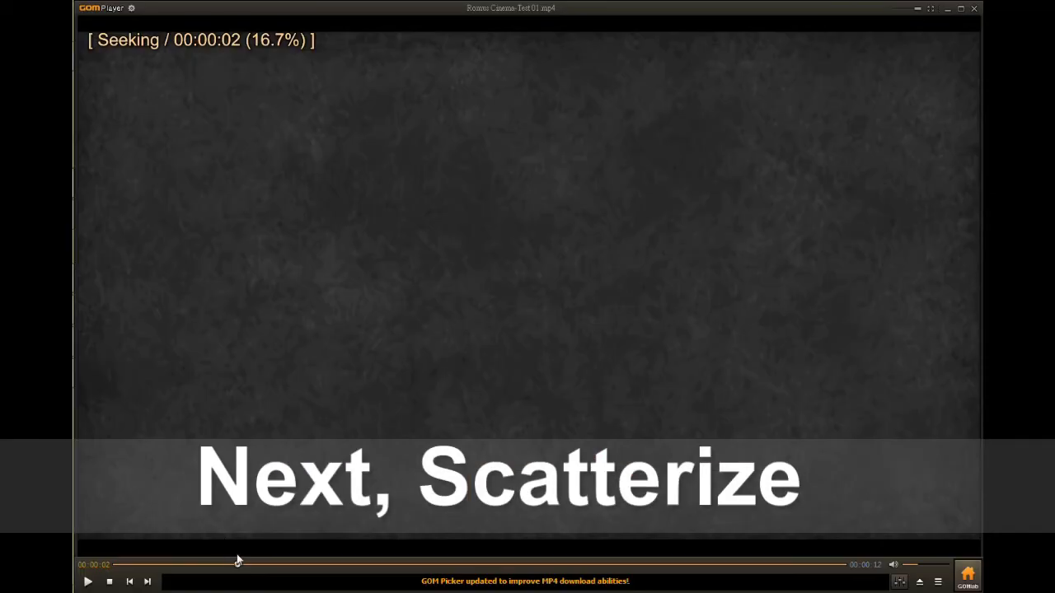
- Switch to GOM Player, play the Romus Cinema reference video from the start, then switch back
drag(237, 564, 111, 566)
click(88, 583)
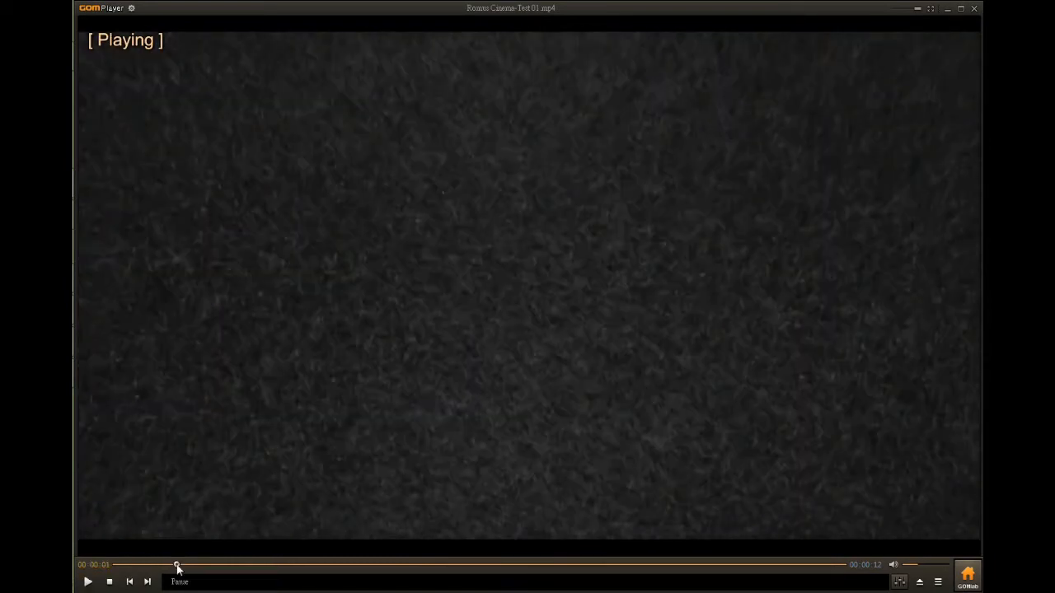
drag(176, 565, 94, 567)
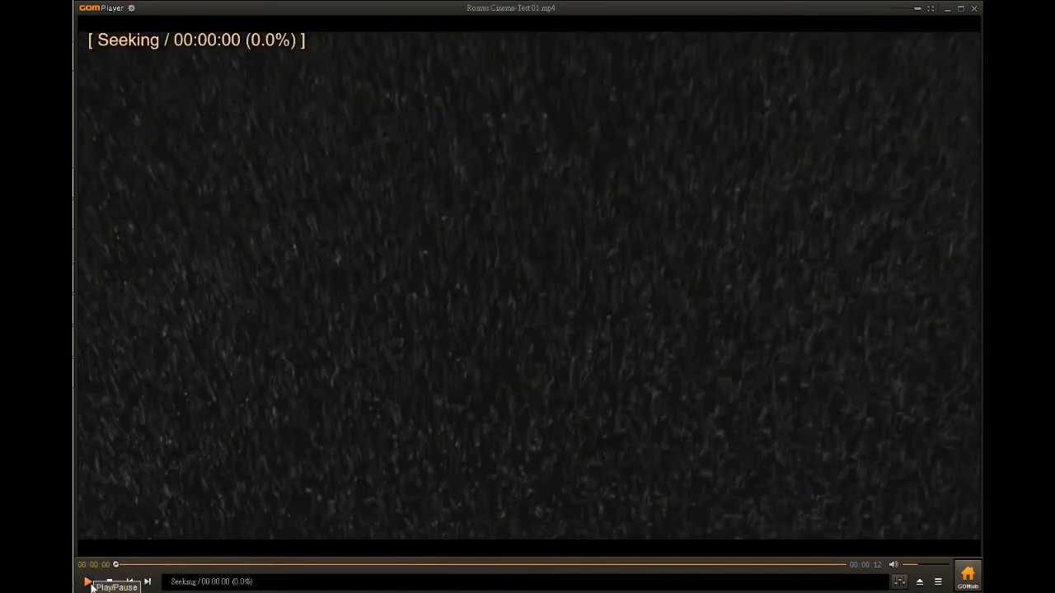
click(88, 582)
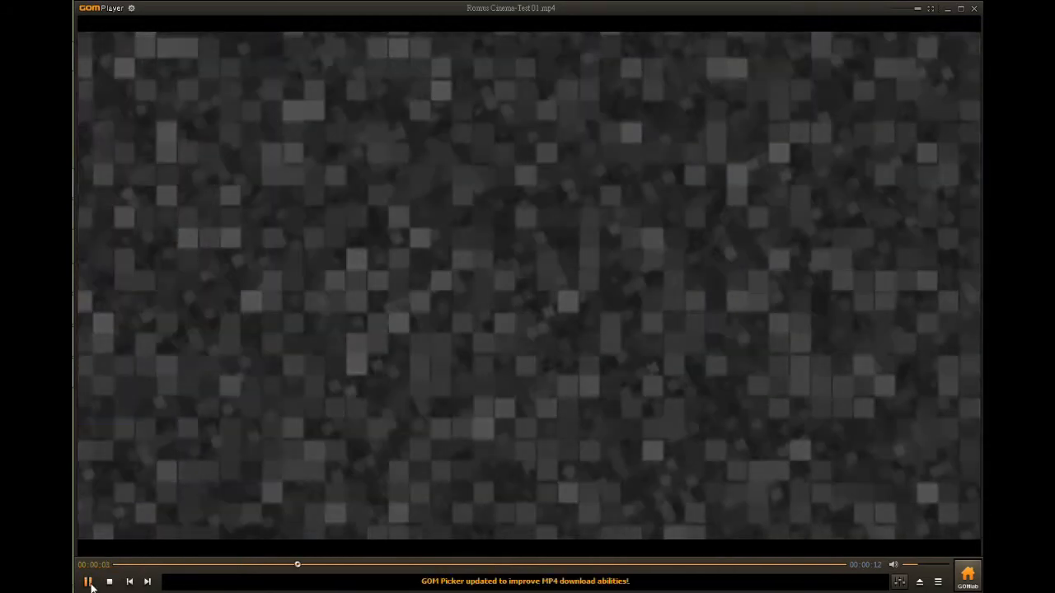
click(88, 582)
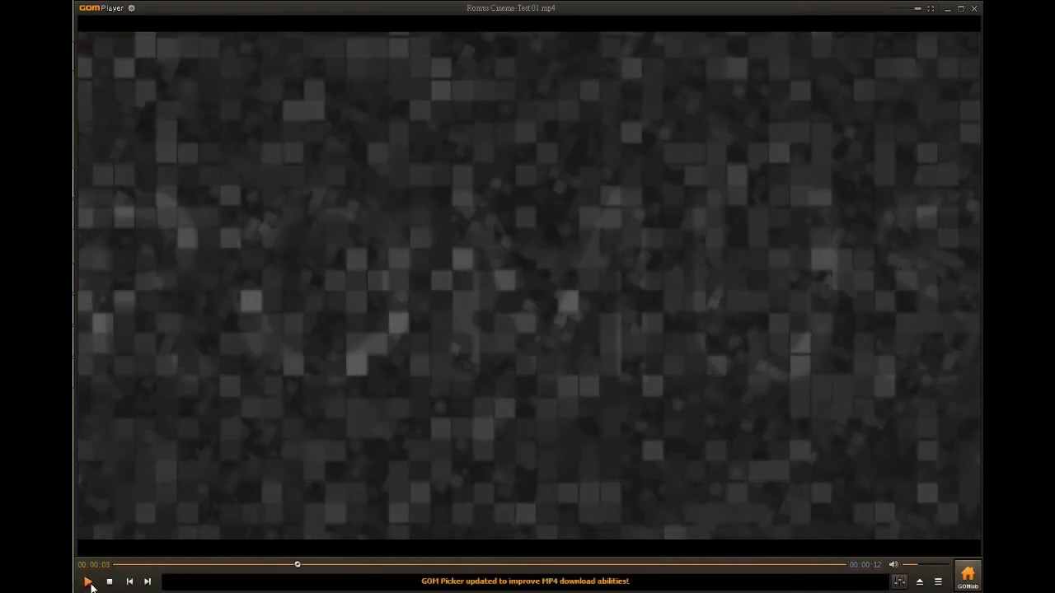
key(alt+Tab)
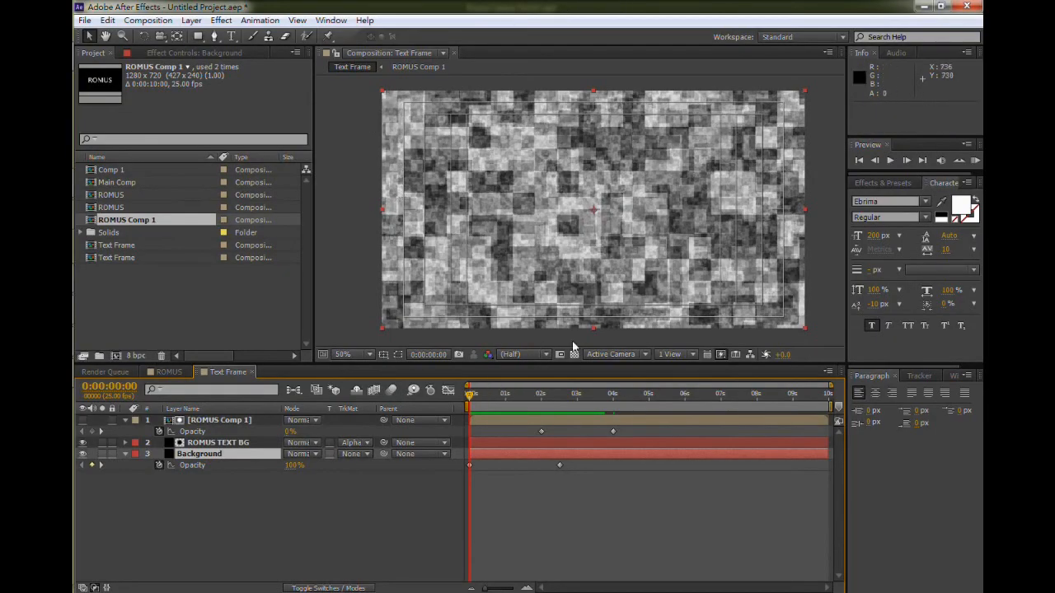
- Search the effects for CC Scatterize and apply it to the Background layer
click(894, 188)
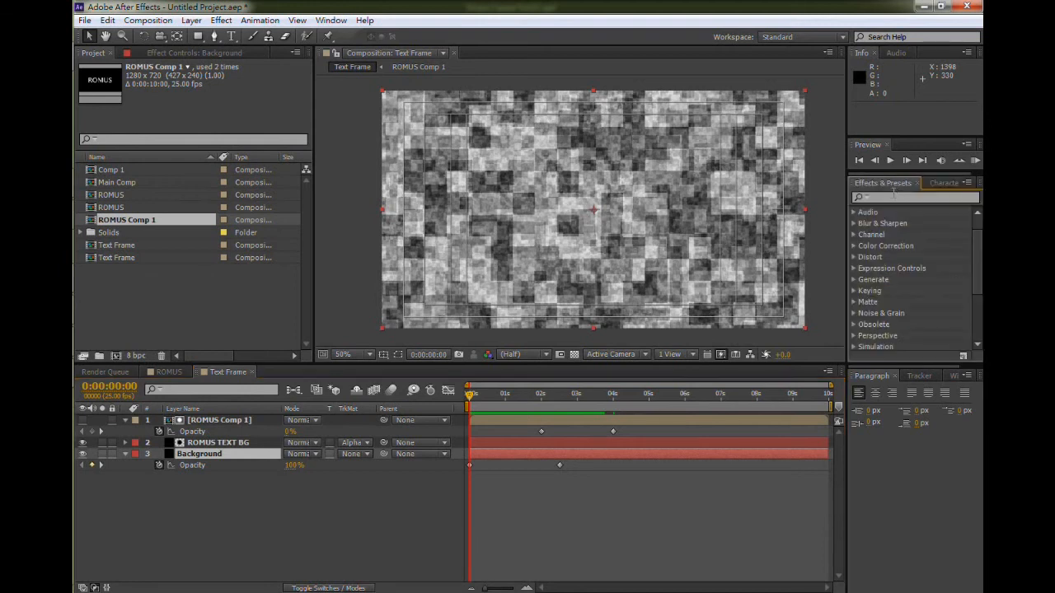
click(889, 198)
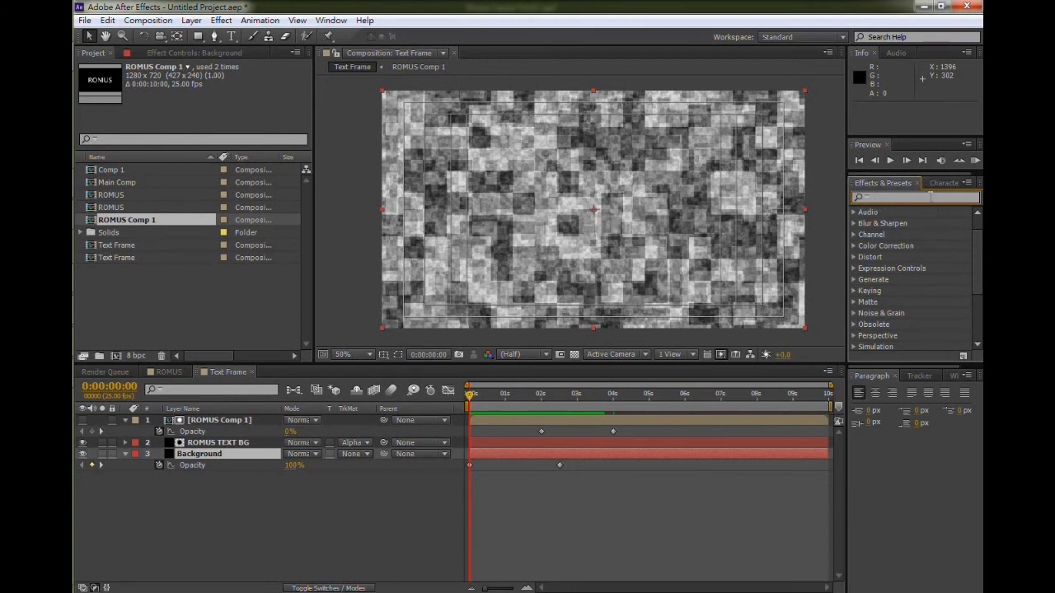
text(CC Sc)
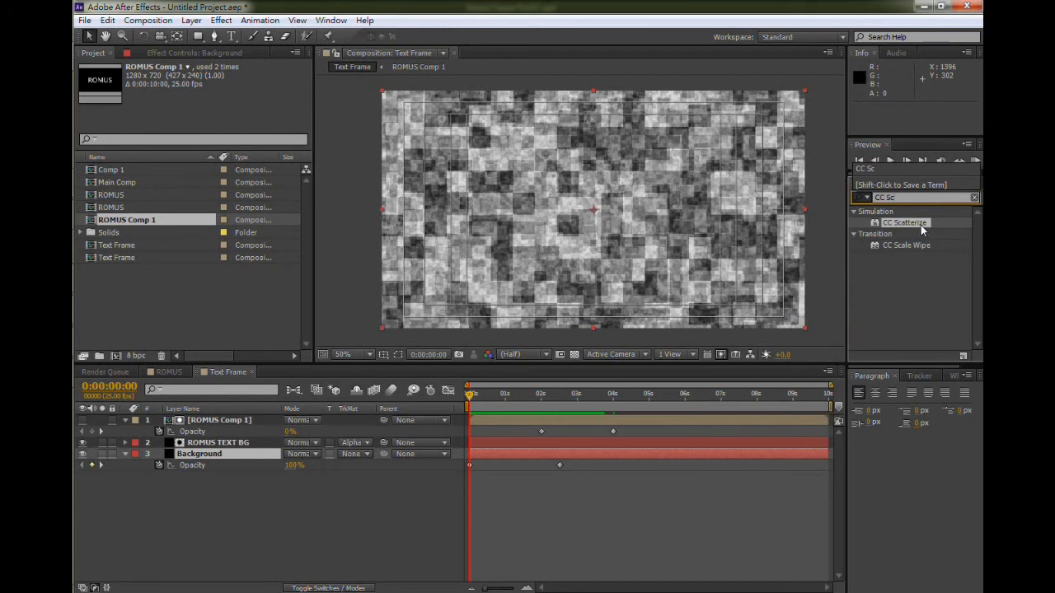
drag(921, 225, 231, 458)
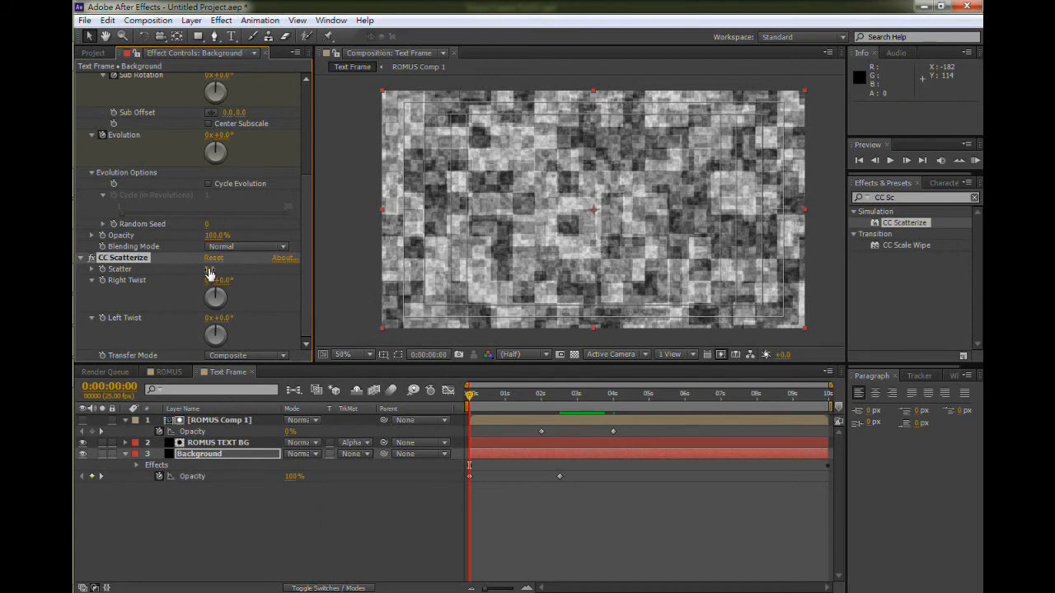
- Keyframe CC Scatterize's Scatter at 977 at the start and 0 at 0:00:01:12
drag(209, 269, 293, 269)
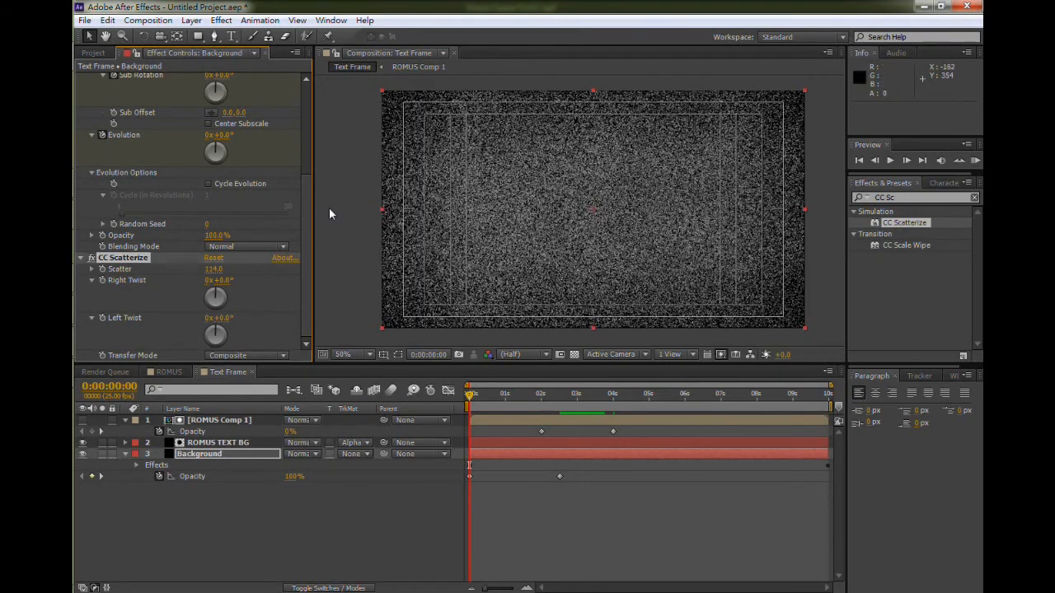
drag(235, 269, 275, 269)
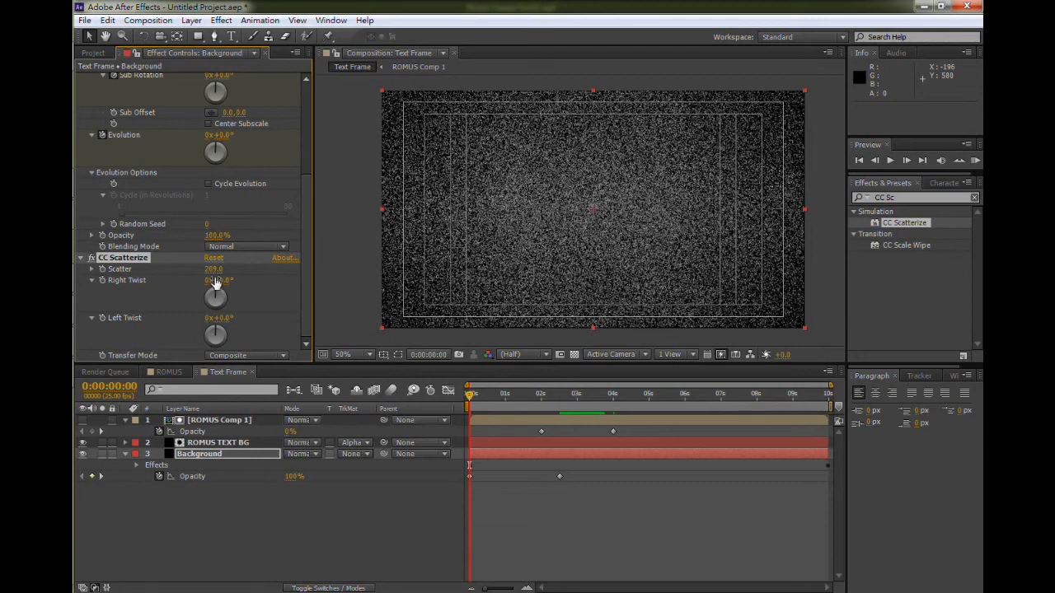
scroll(567, 220, up, 1)
scroll(566, 215, down, 1)
scroll(544, 216, up, 1)
scroll(527, 181, down, 1)
drag(214, 269, 701, 258)
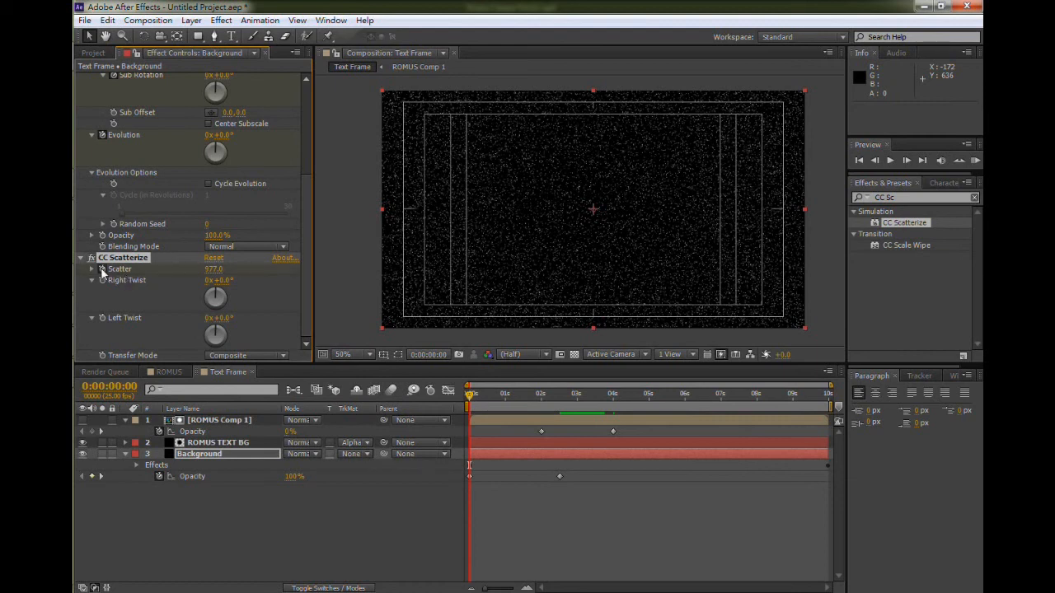
click(522, 394)
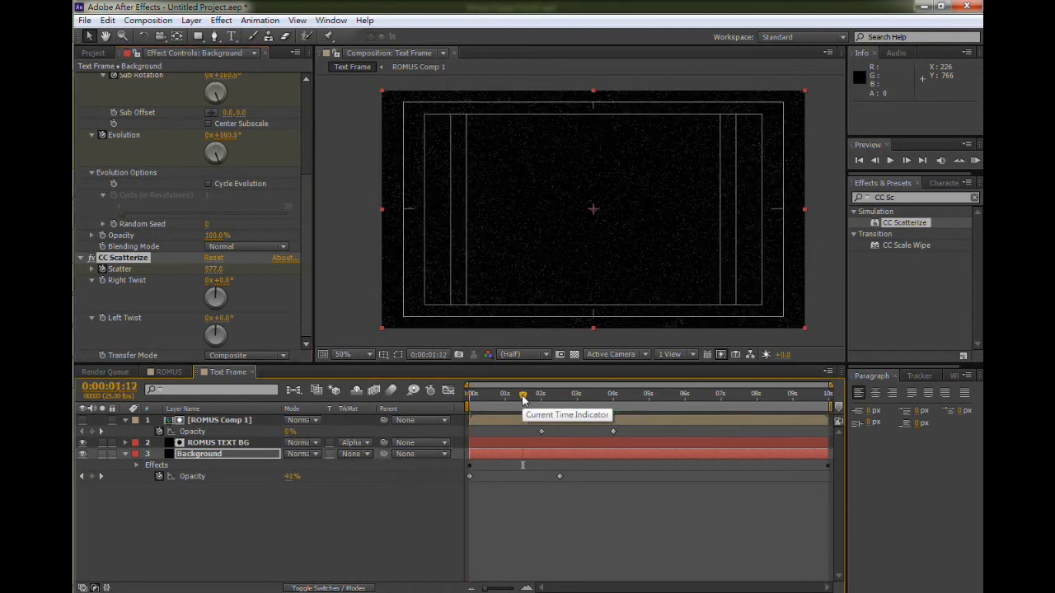
click(213, 269)
text(0)
key(Return)
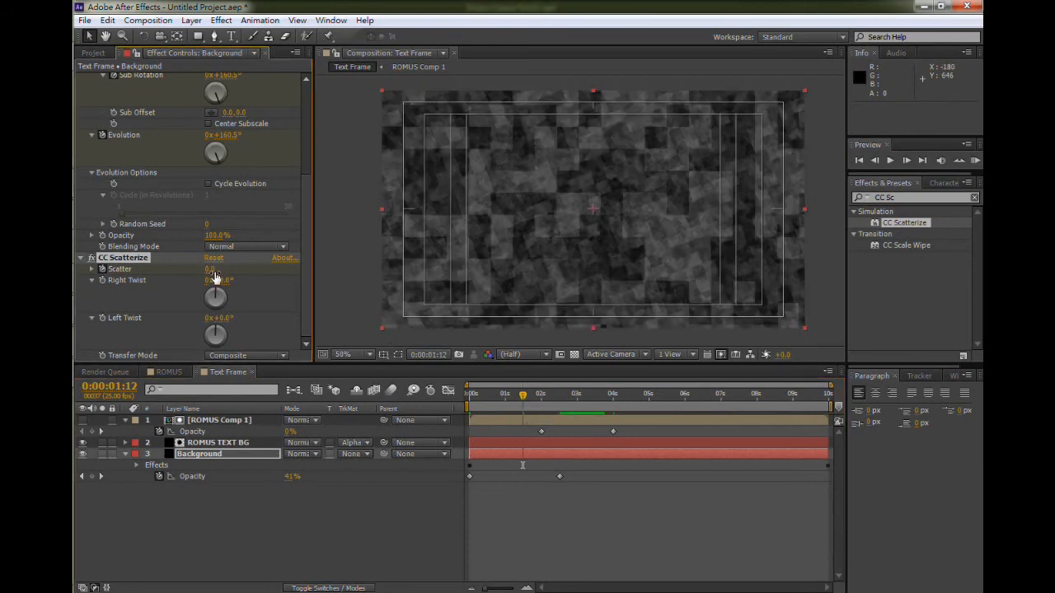
- Return to the start and preview the scatter animation
drag(526, 402, 455, 399)
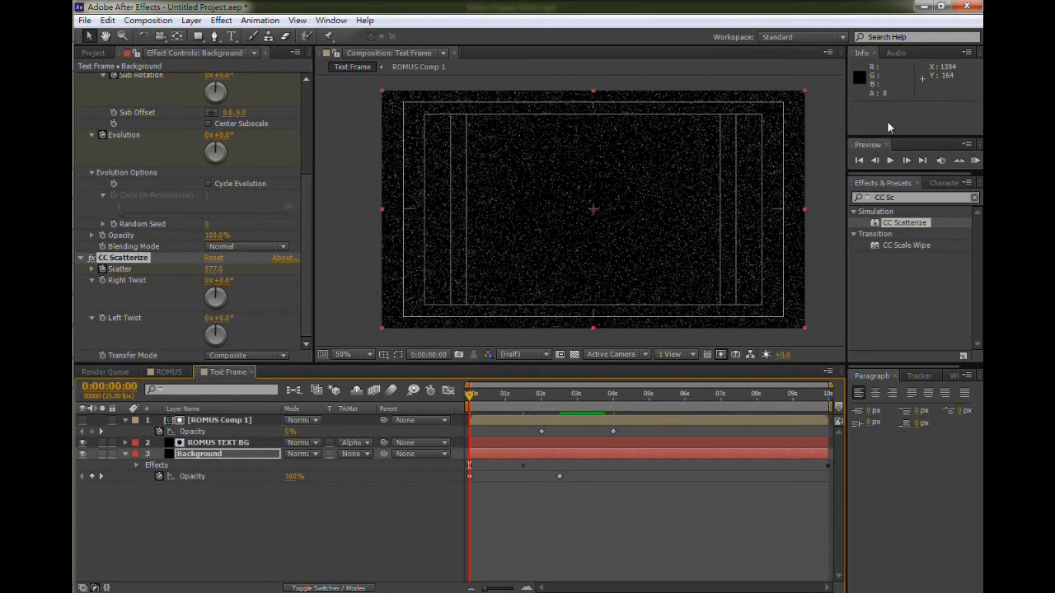
click(889, 160)
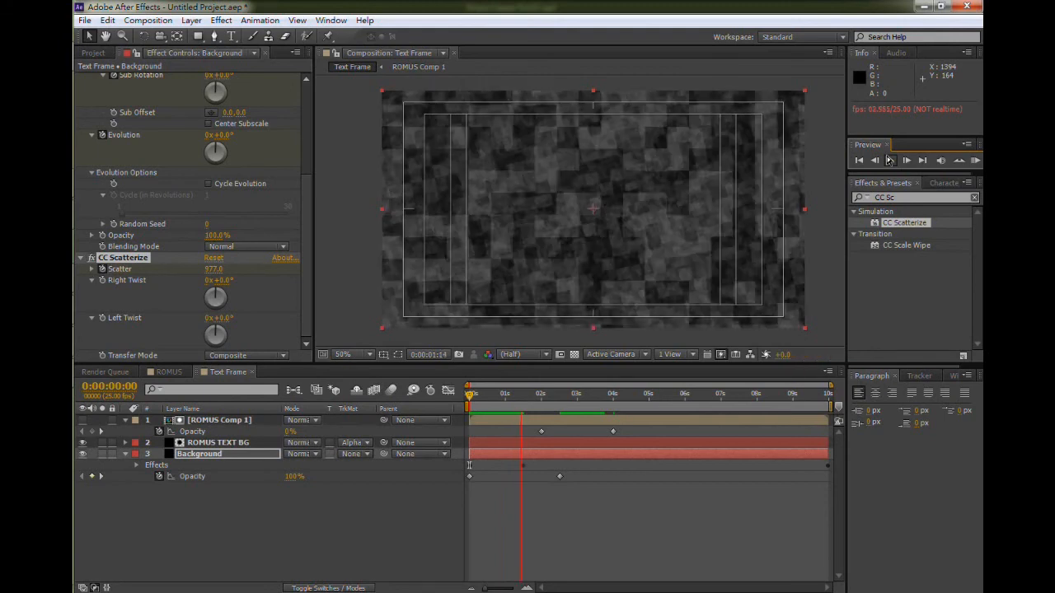
click(889, 160)
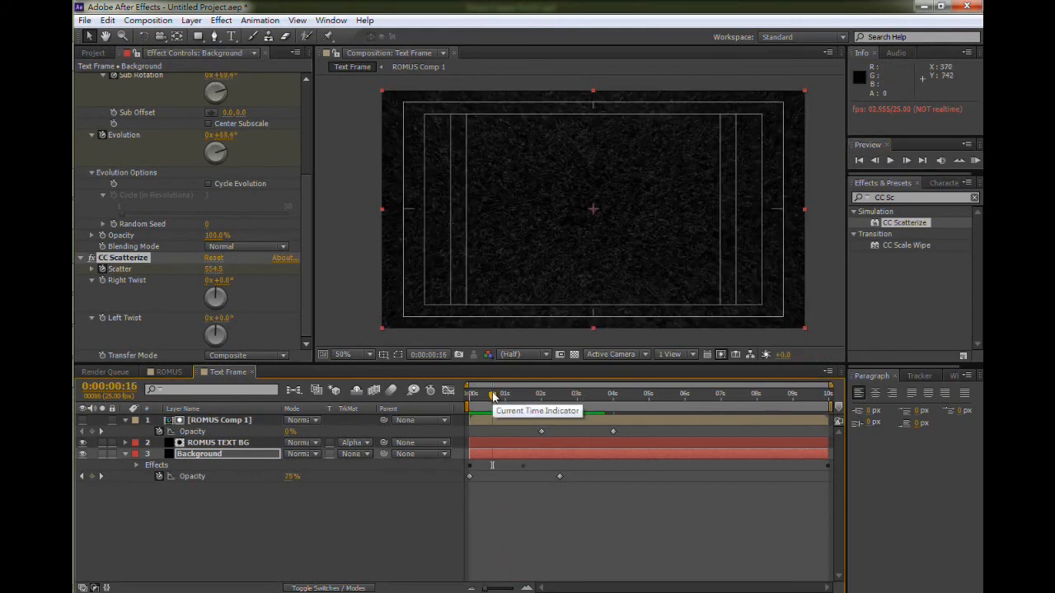
click(471, 394)
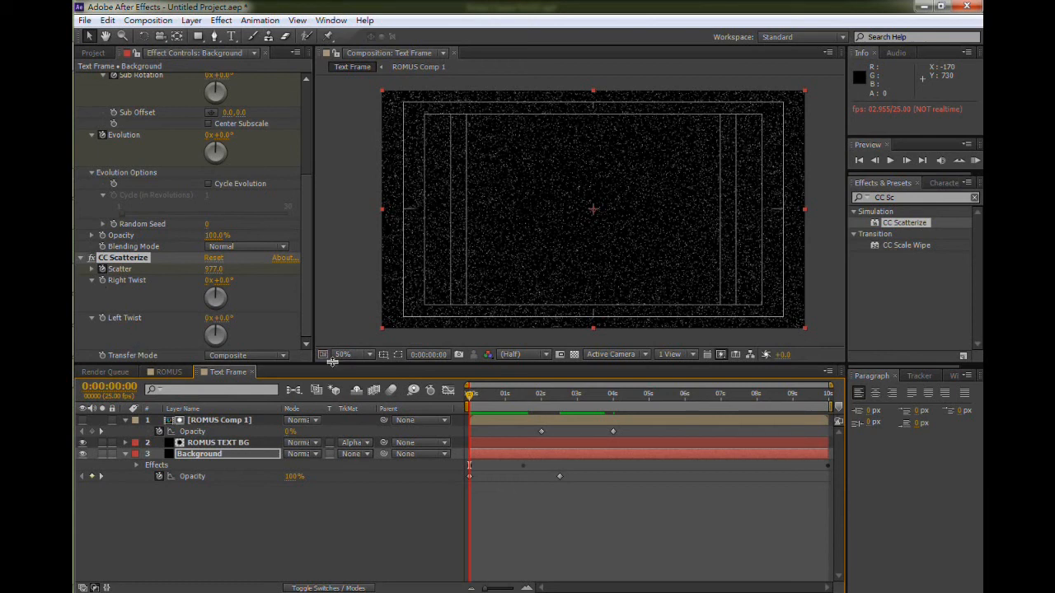
- Keyframe CC Scatterize's Right Twist at 90° at the start and 0° at 0:00:01:13
click(103, 278)
click(221, 280)
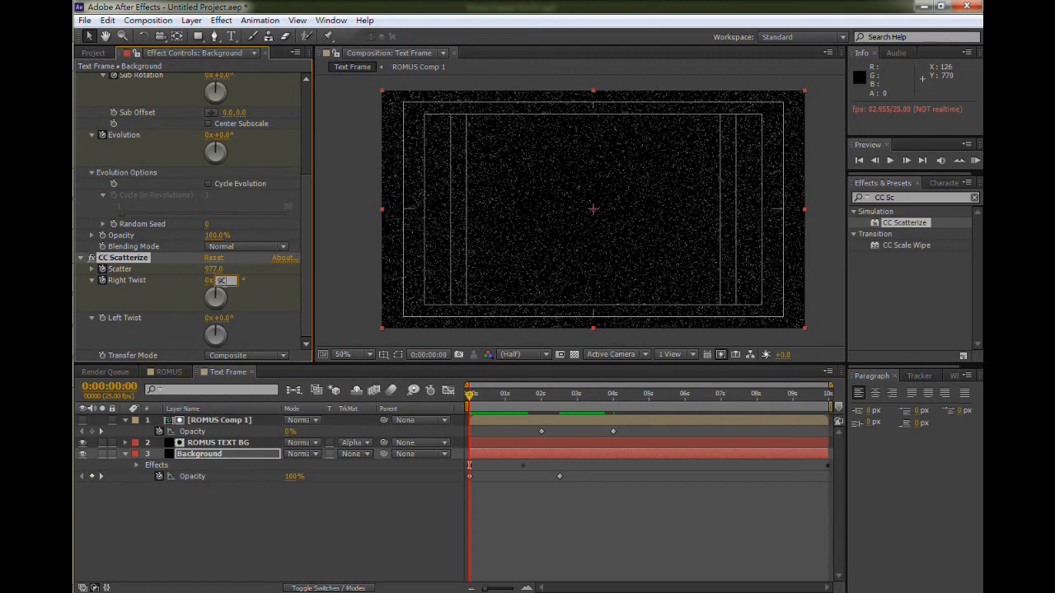
text(90)
key(Return)
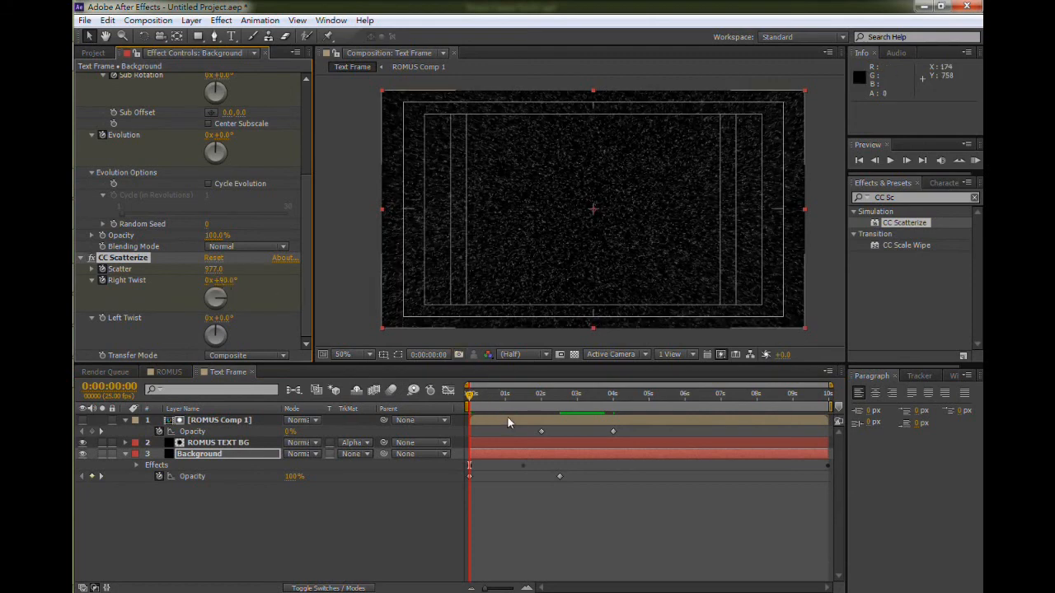
mouse_move(527, 404)
mouse_down()
mouse_move(601, 400)
mouse_move(528, 400)
mouse_up()
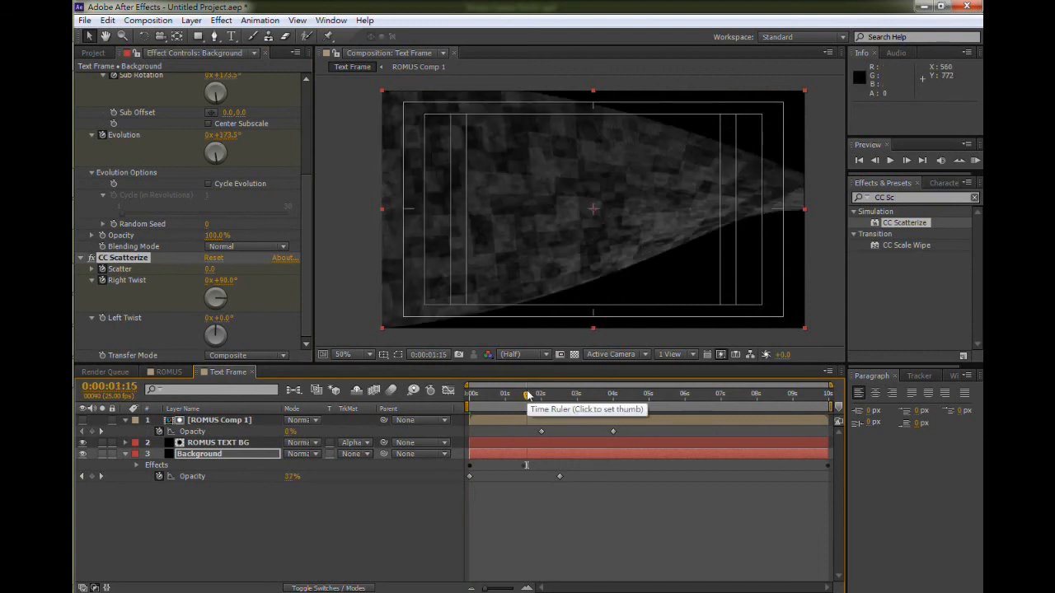
drag(528, 399, 526, 400)
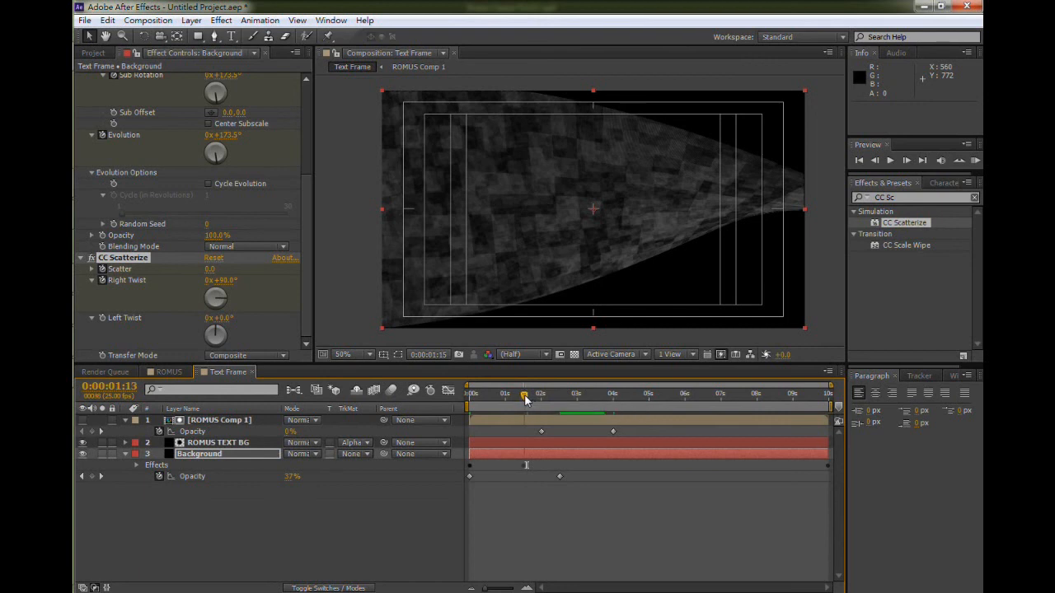
click(221, 280)
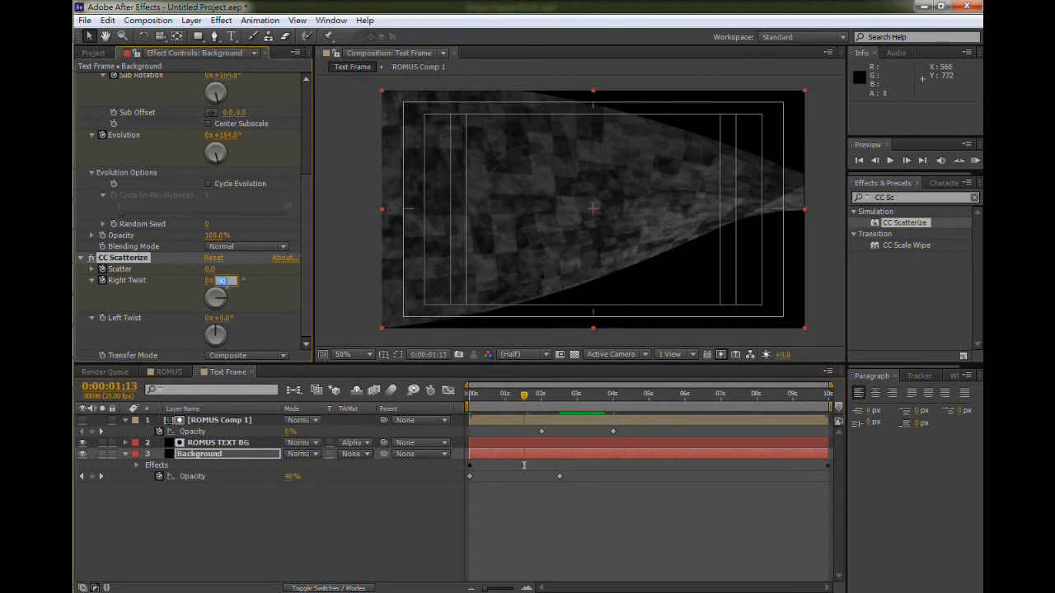
text(0)
key(Return)
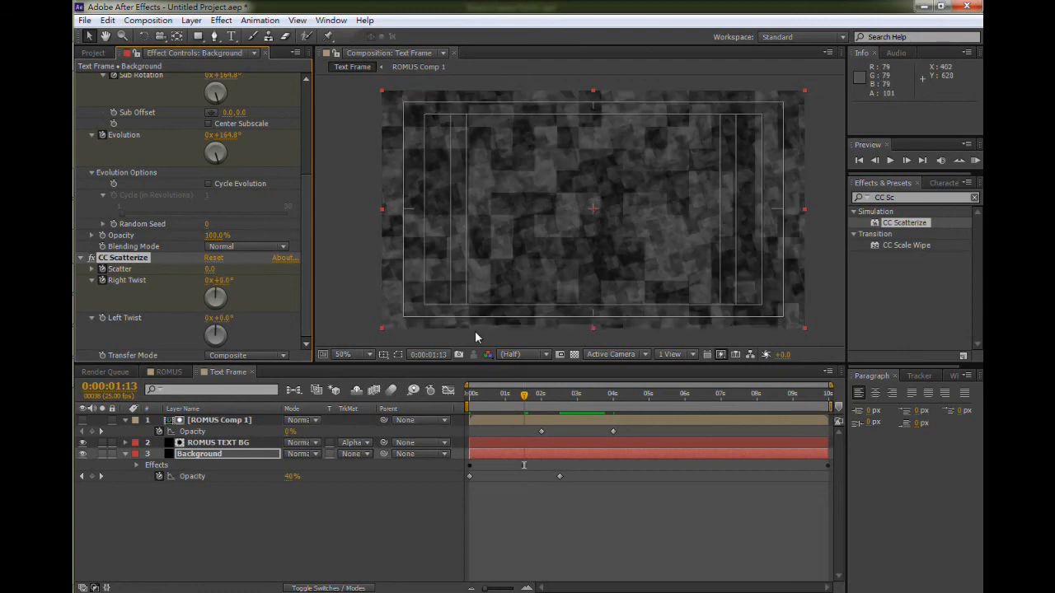
- Return to the start and preview the twisting scatter animation
click(474, 397)
drag(474, 400, 469, 398)
click(891, 161)
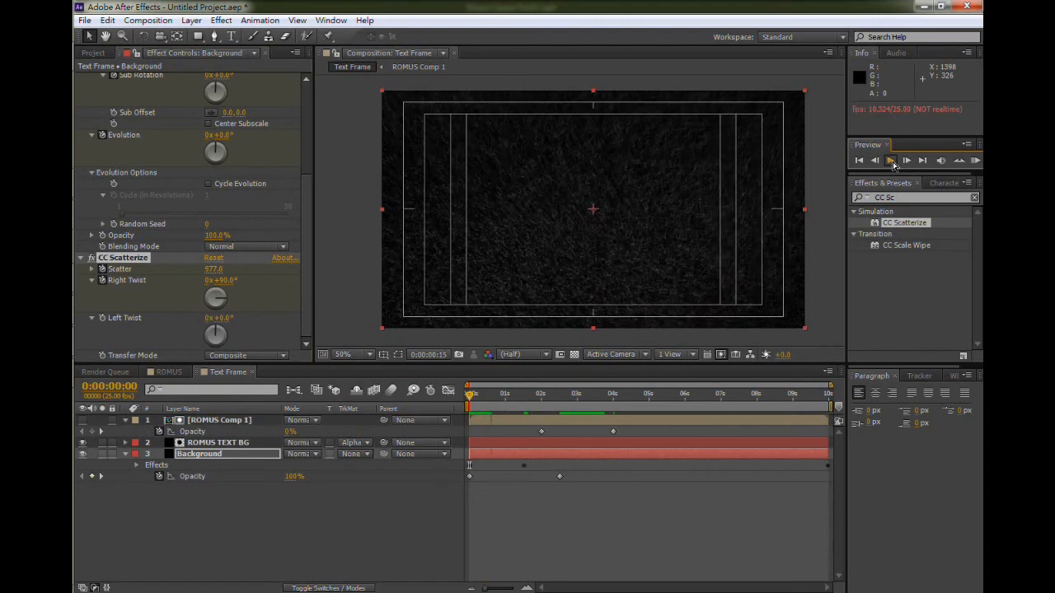